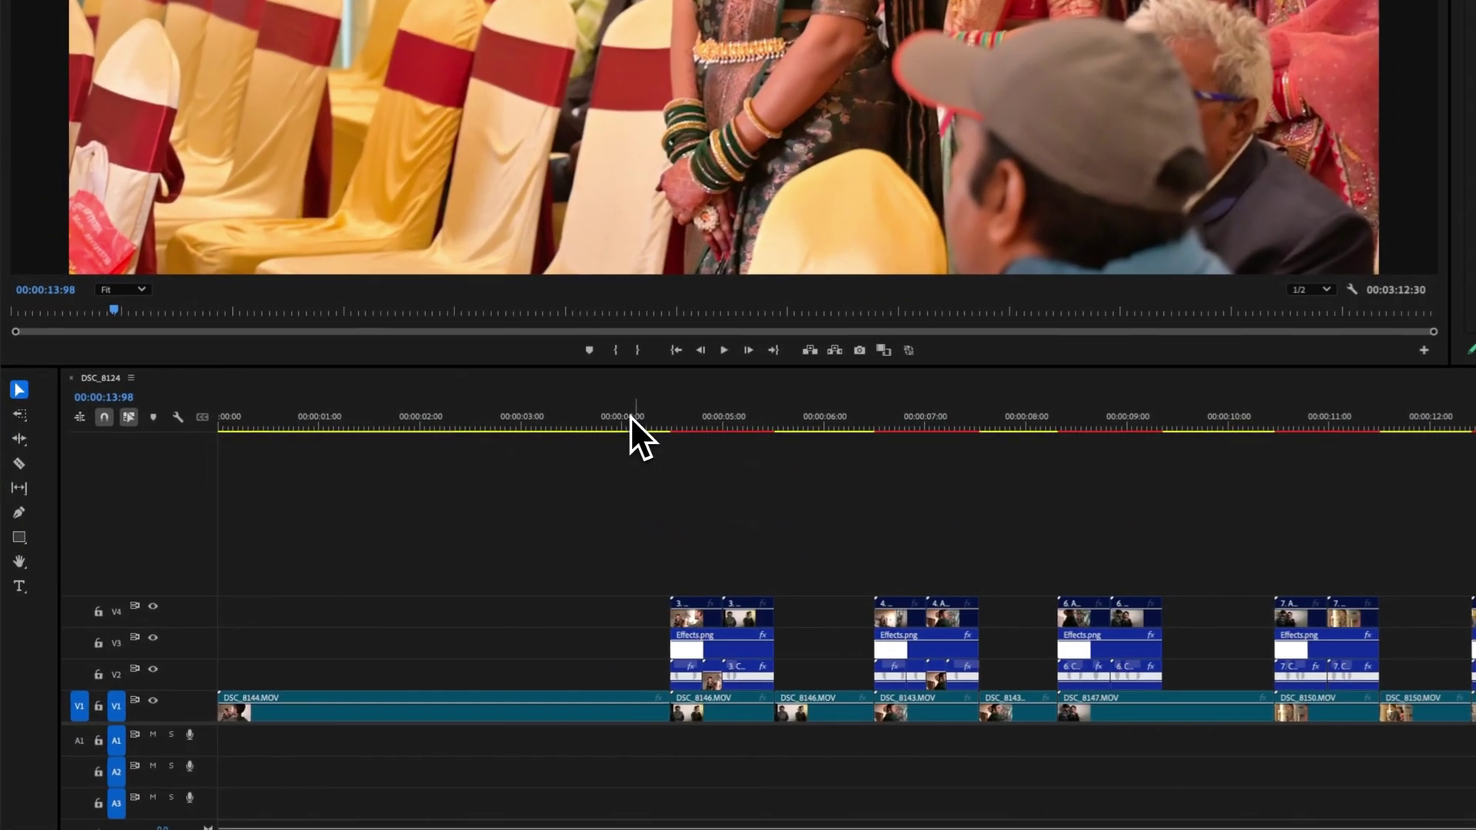
# Play the DSC_8124 sequence from about four seconds to review its existing speed ramp transitions
pyautogui.click(630, 417)
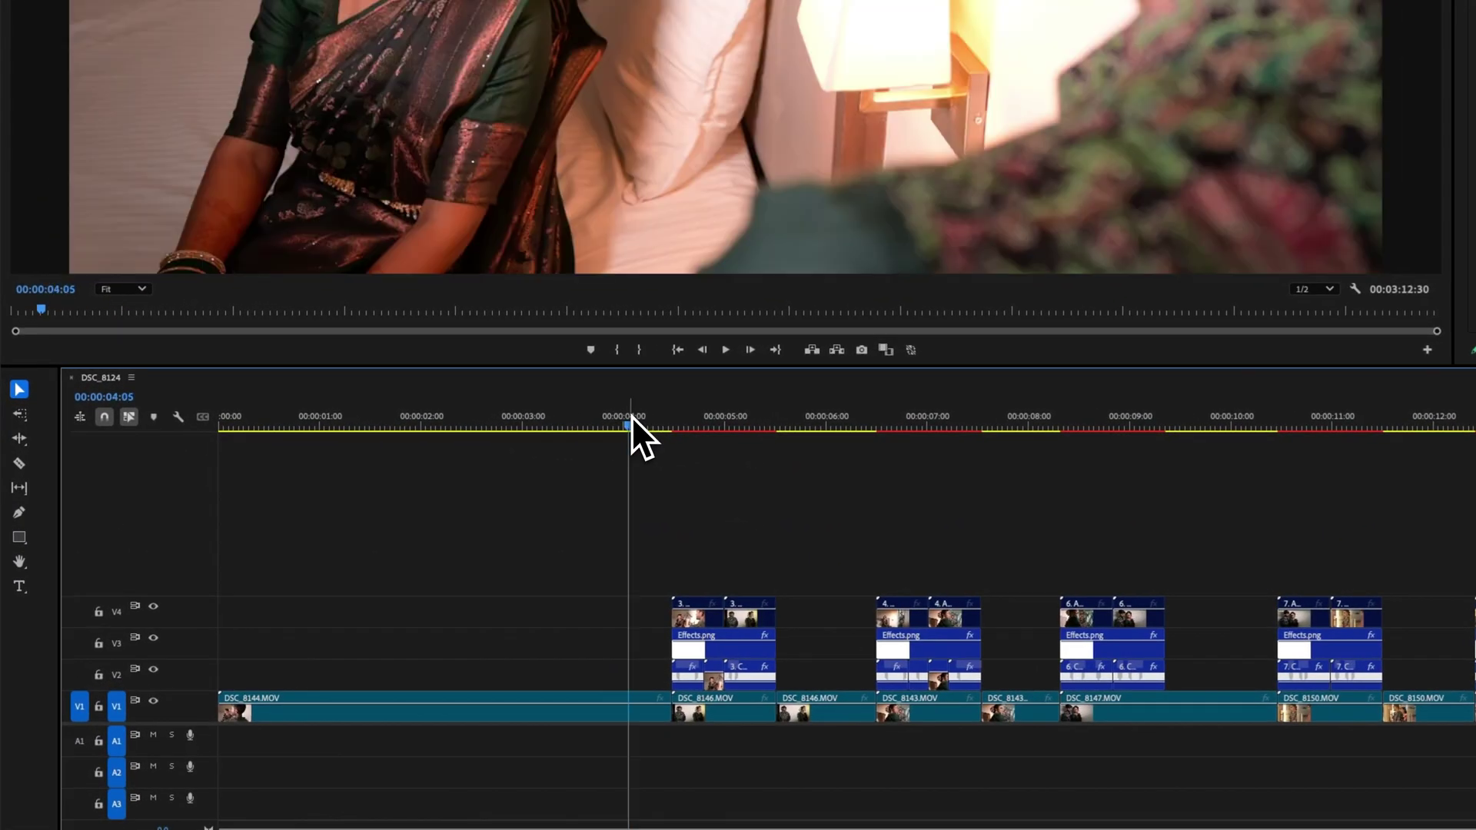
pyautogui.press('space')
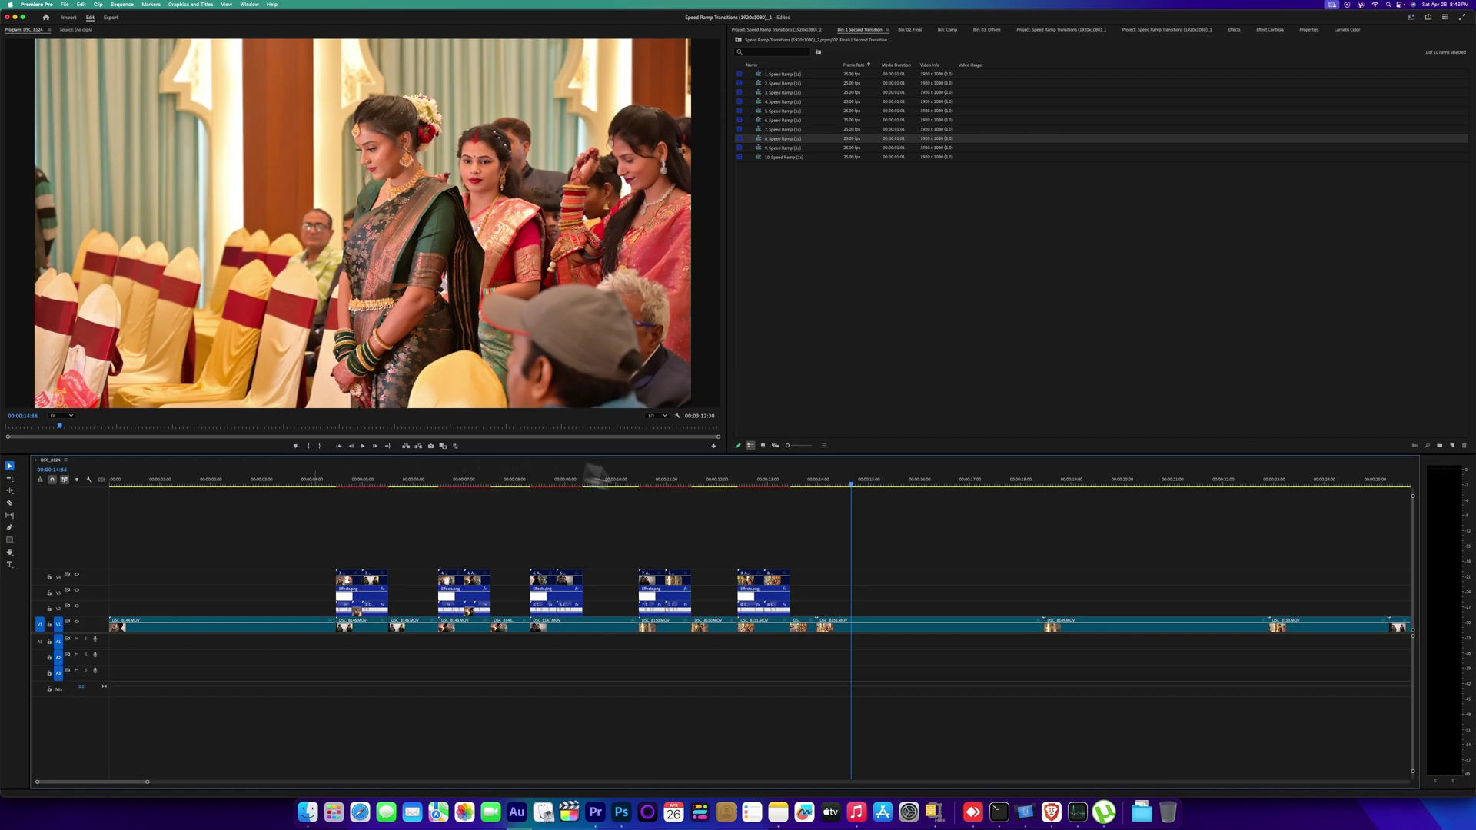
pyautogui.hscroll(3, 803, 529)
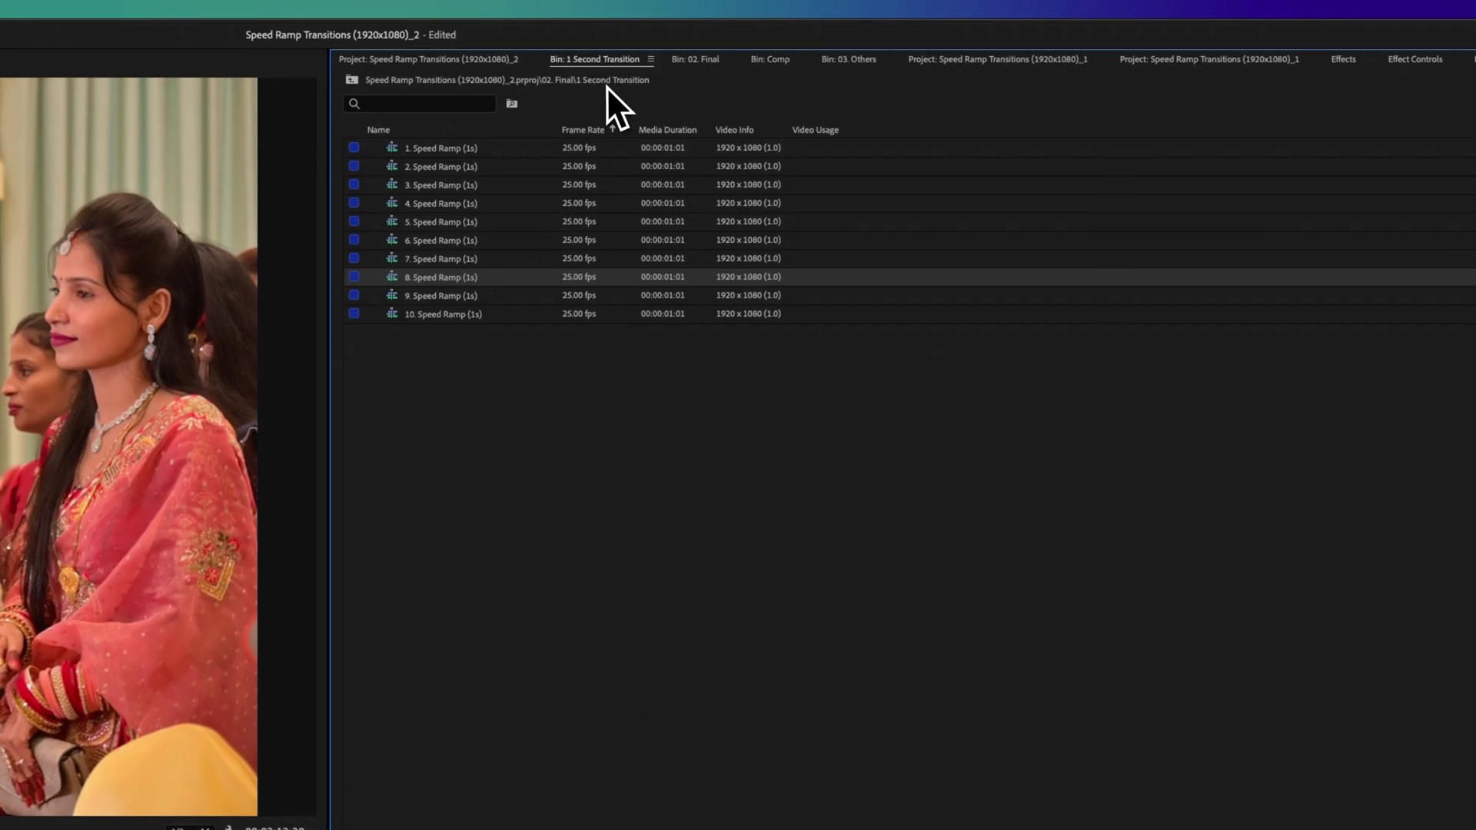
# Close the 1 Second Transition, 02. Final, Comp and 03. Others bins and one of the duplicate Speed Ramp Transitions (1920x1080)_1 project panels
pyautogui.rightClick(601, 64)
pyautogui.click(615, 78)
pyautogui.rightClick(592, 68)
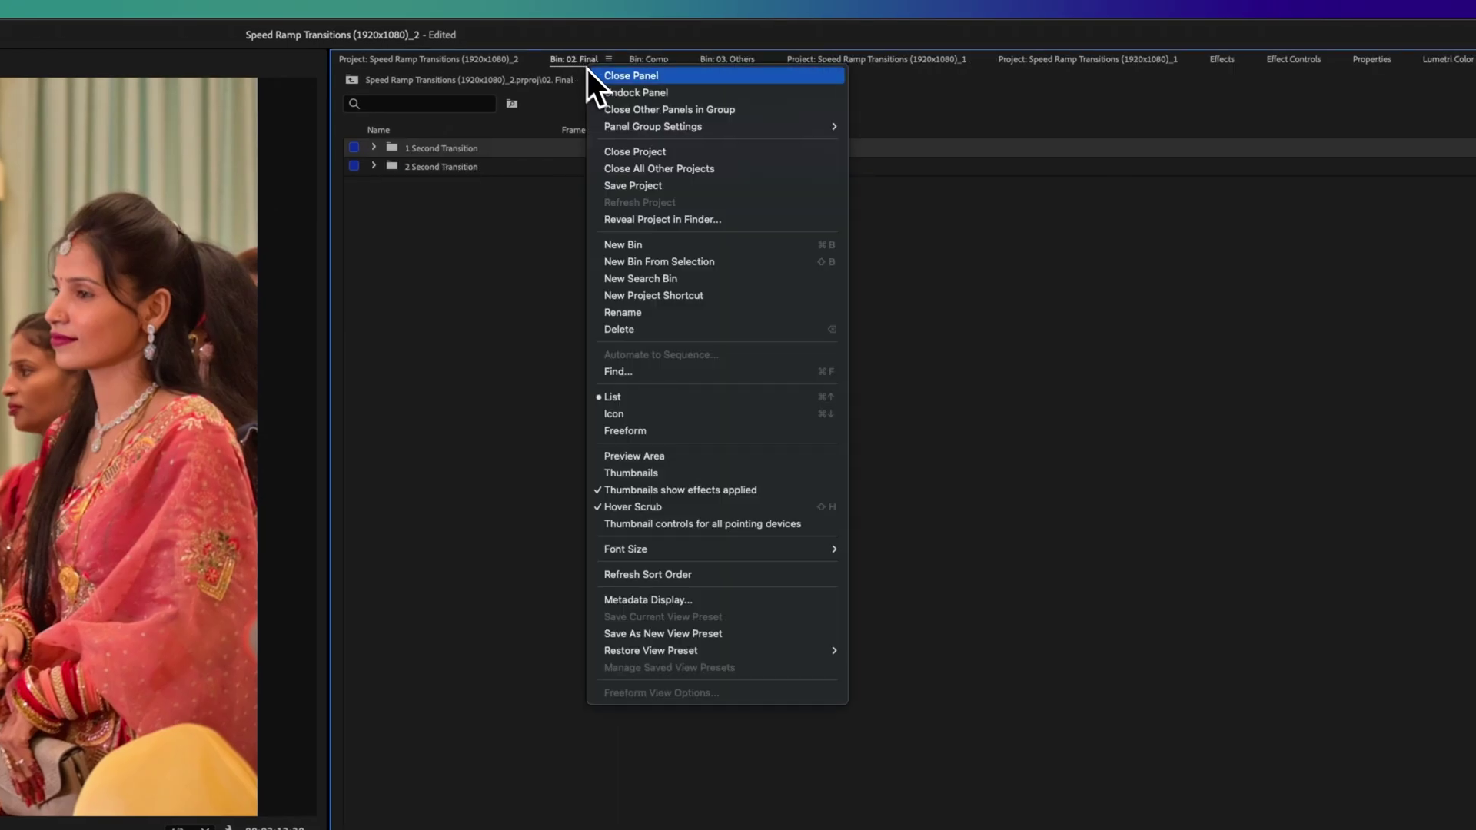
pyautogui.click(601, 78)
pyautogui.rightClick(584, 66)
pyautogui.click(601, 78)
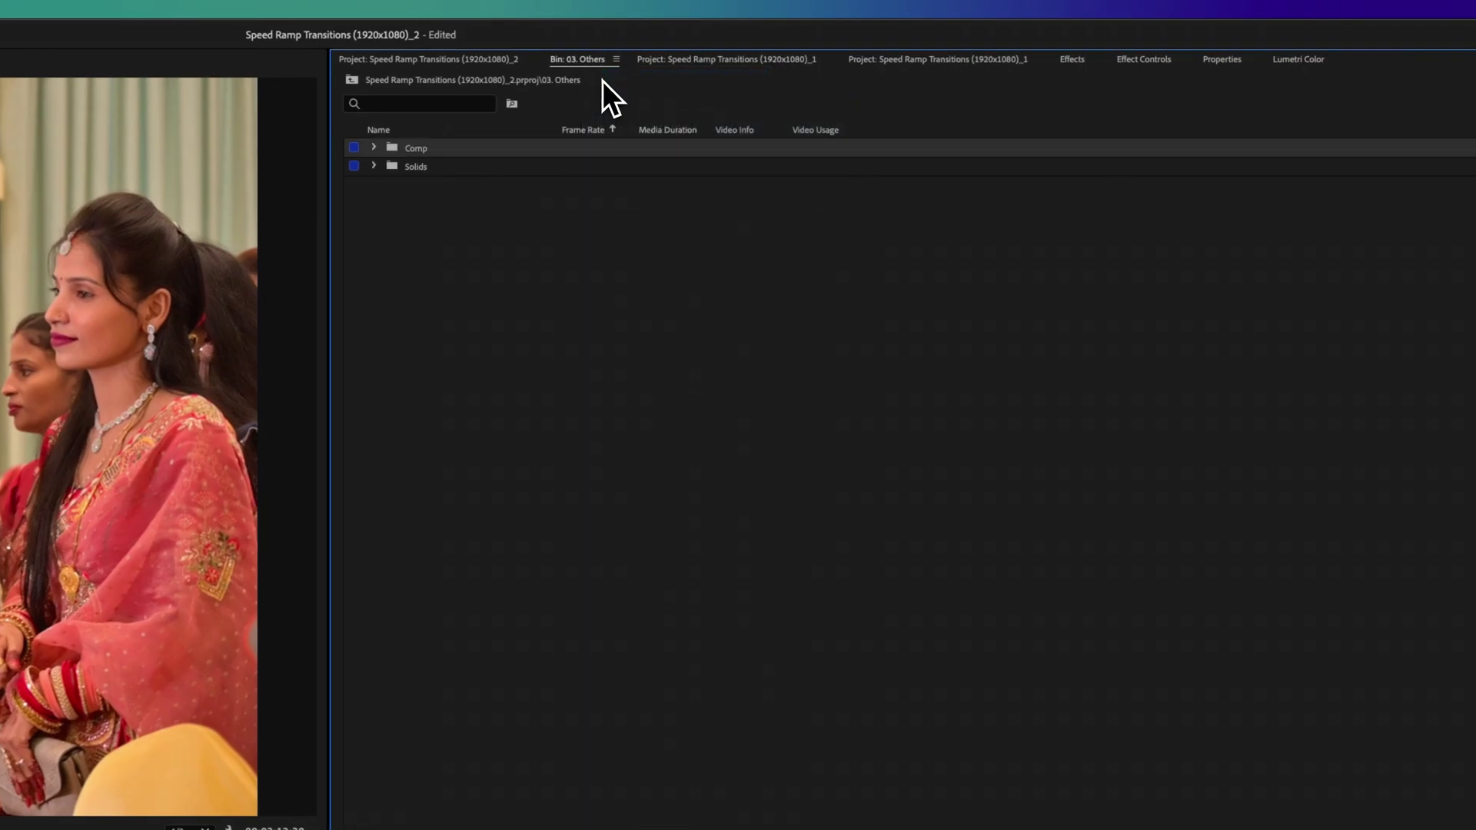
pyautogui.rightClick(588, 62)
pyautogui.click(602, 78)
pyautogui.rightClick(608, 61)
pyautogui.click(615, 77)
# Delete the 01. Edit, 02. Final and 03. Others bins from project Speed Ramp Transitions (1920x1080)_2
pyautogui.click(428, 59)
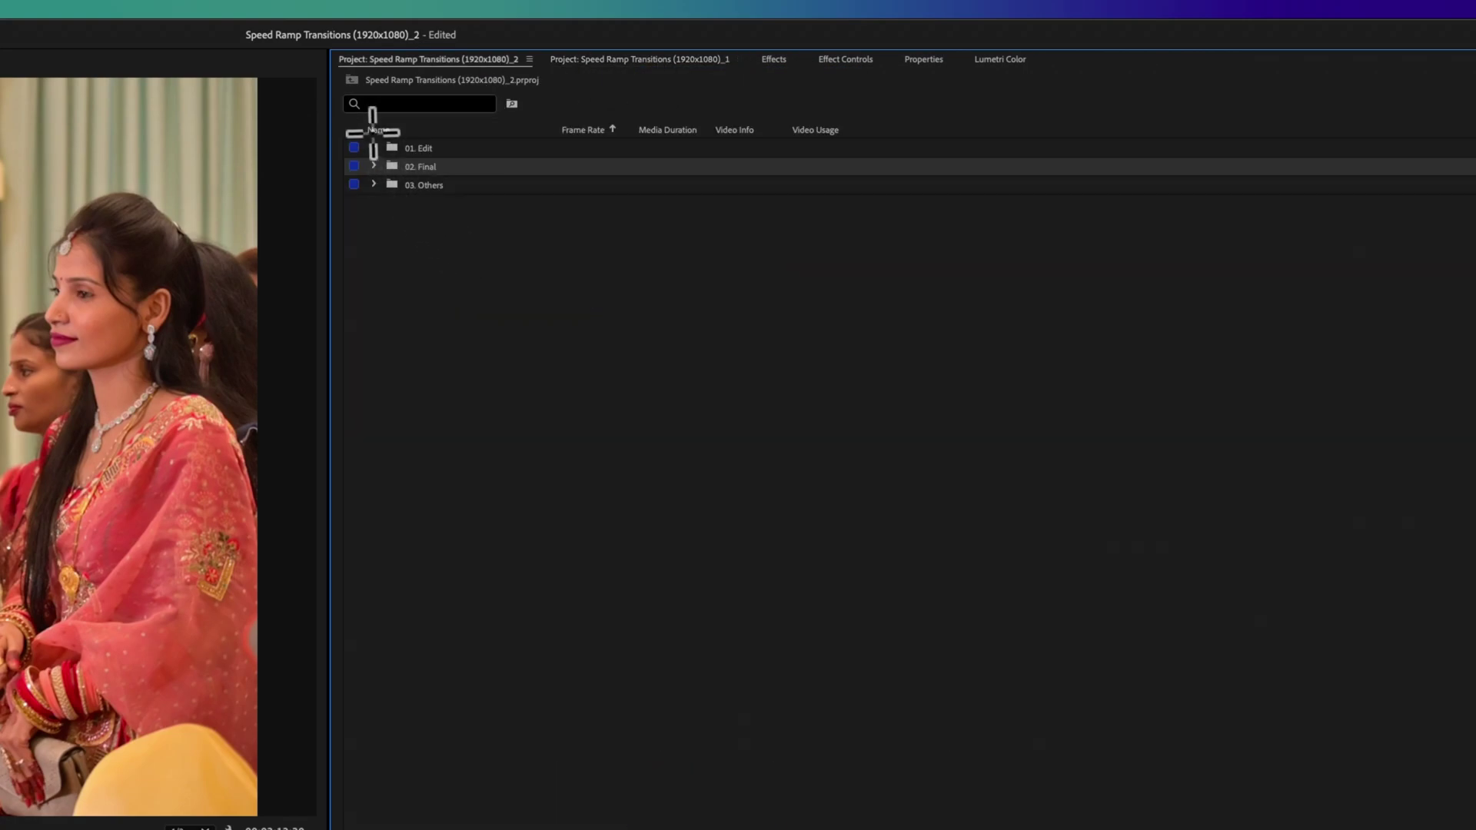
pyautogui.moveTo(373, 137); pyautogui.dragTo(468, 233)
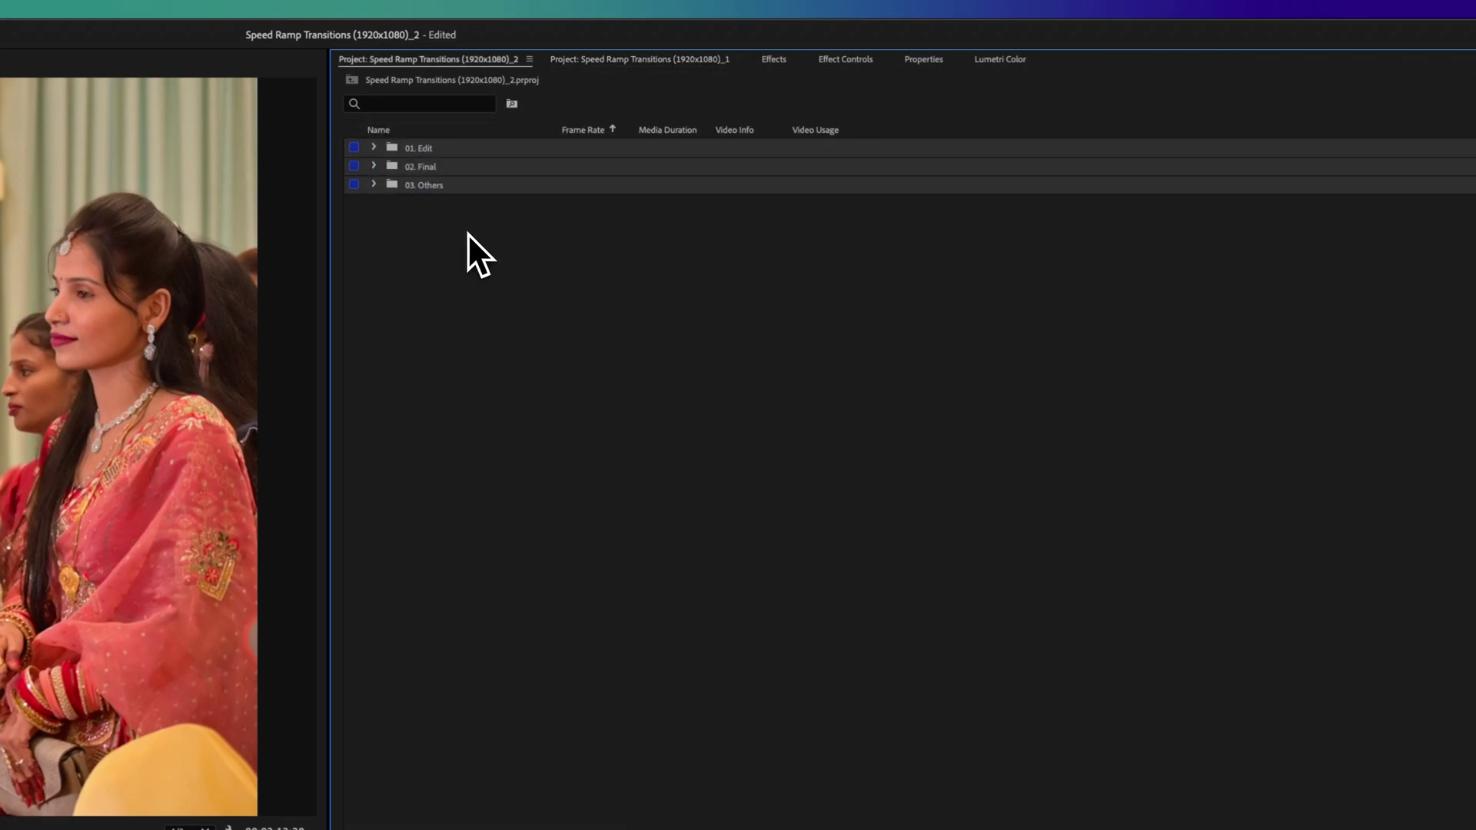
pyautogui.press('Delete')
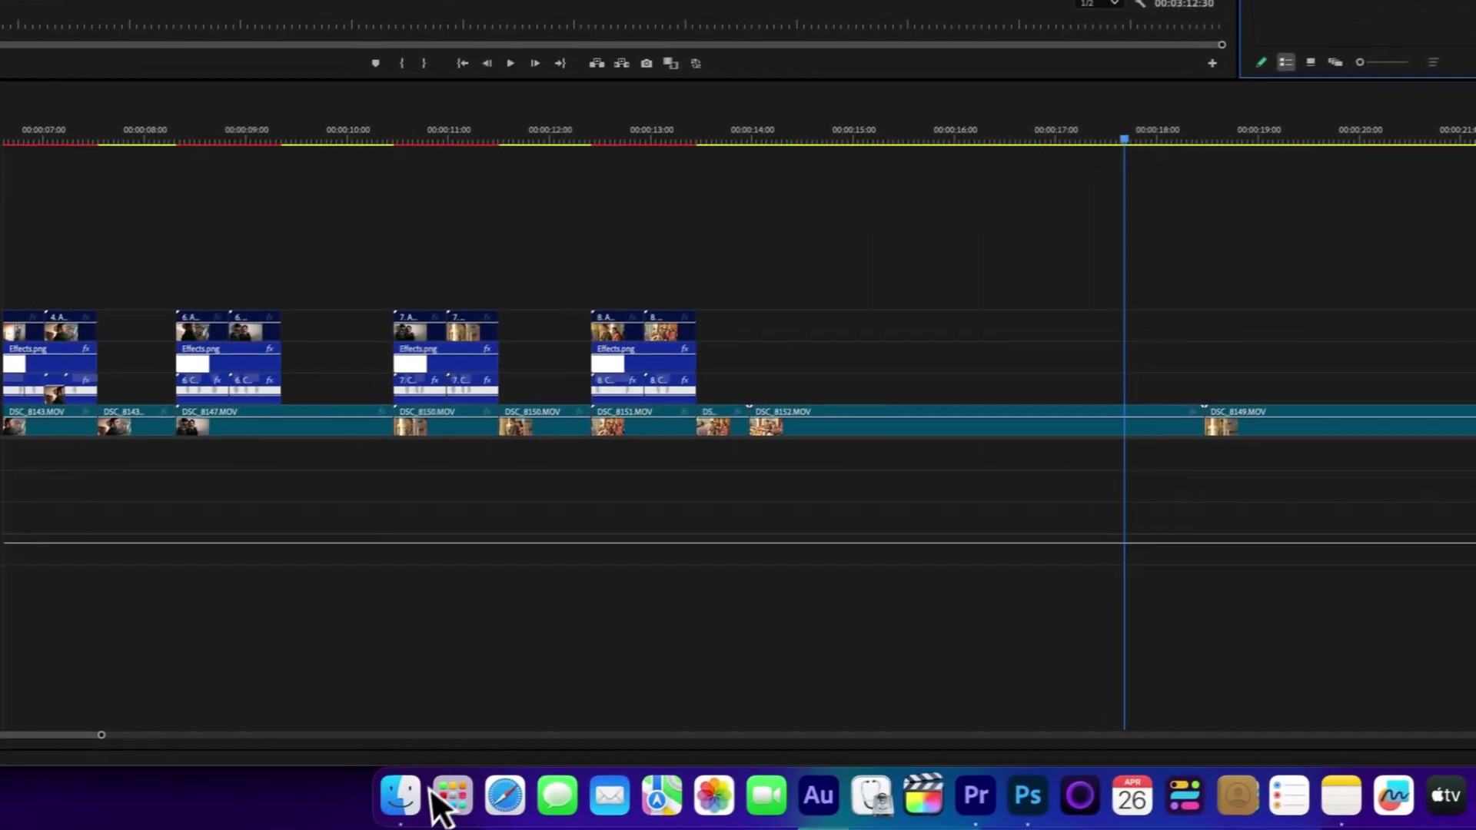
# Switch to Finder and open the first Speed Ramp Transitions .prproj file in the Premiere Pro folder
pyautogui.click(419, 793)
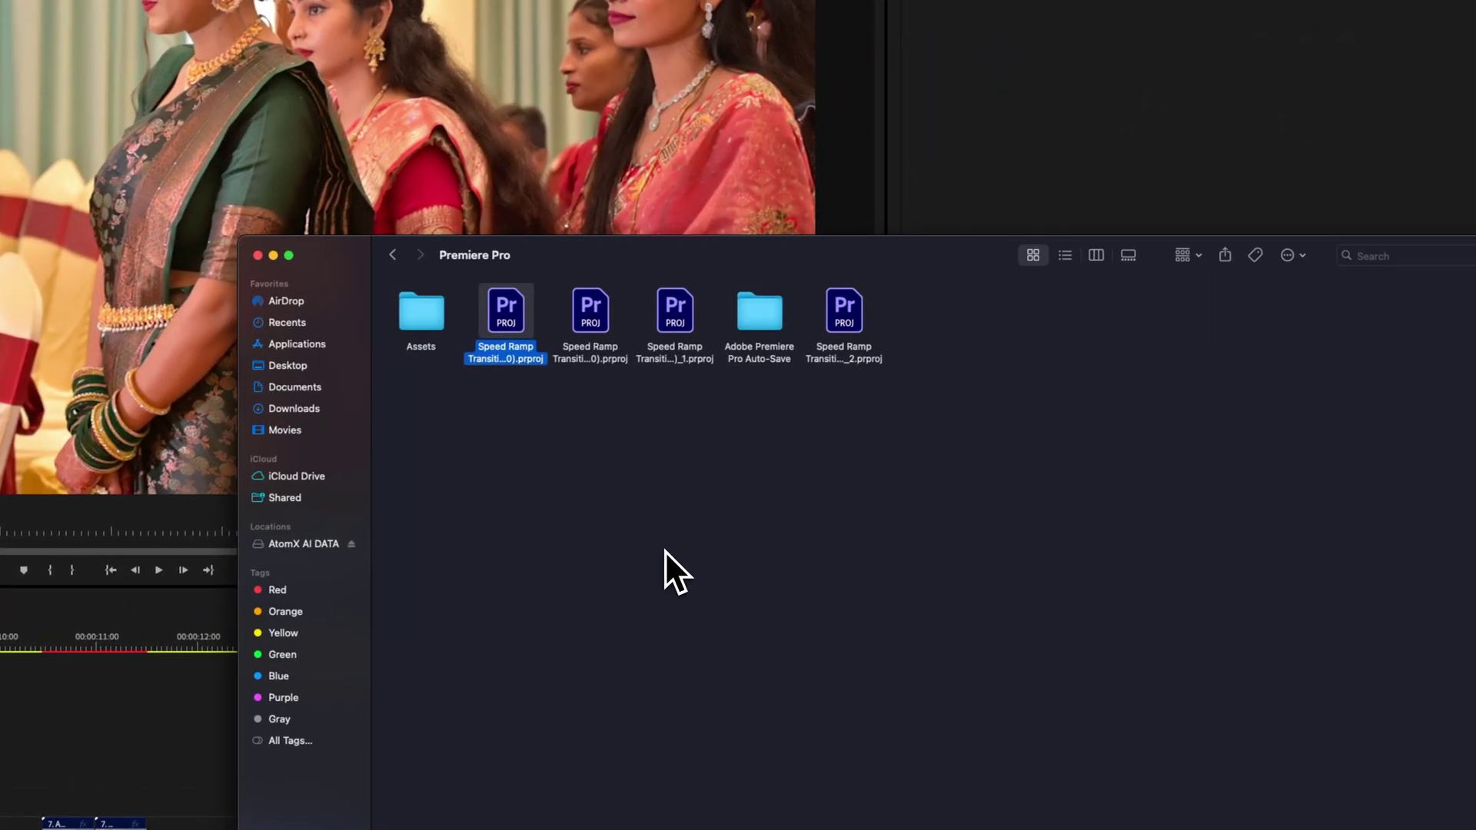
pyautogui.click(616, 499)
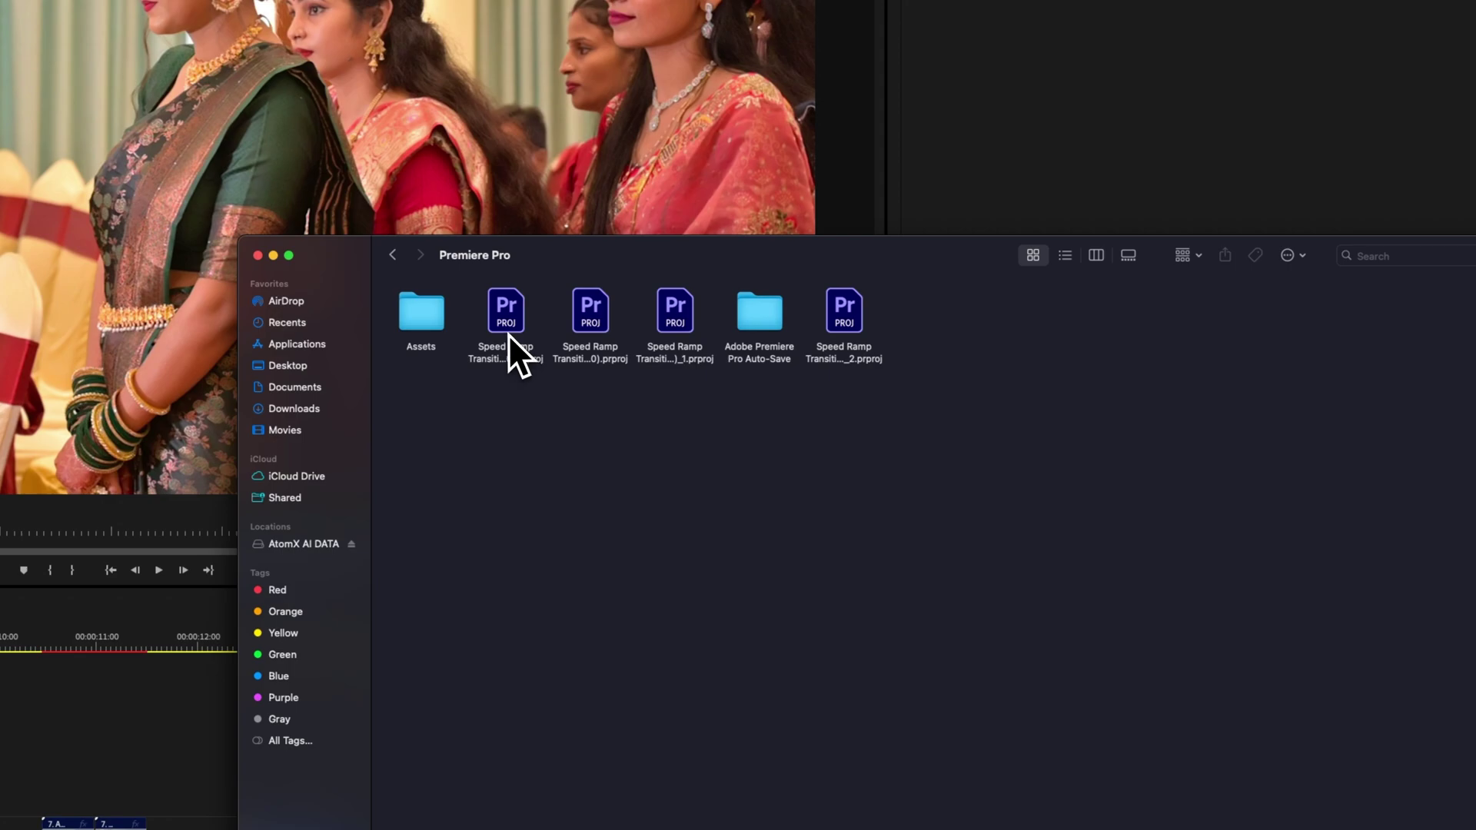
pyautogui.moveTo(504, 319); pyautogui.dragTo(596, 446)
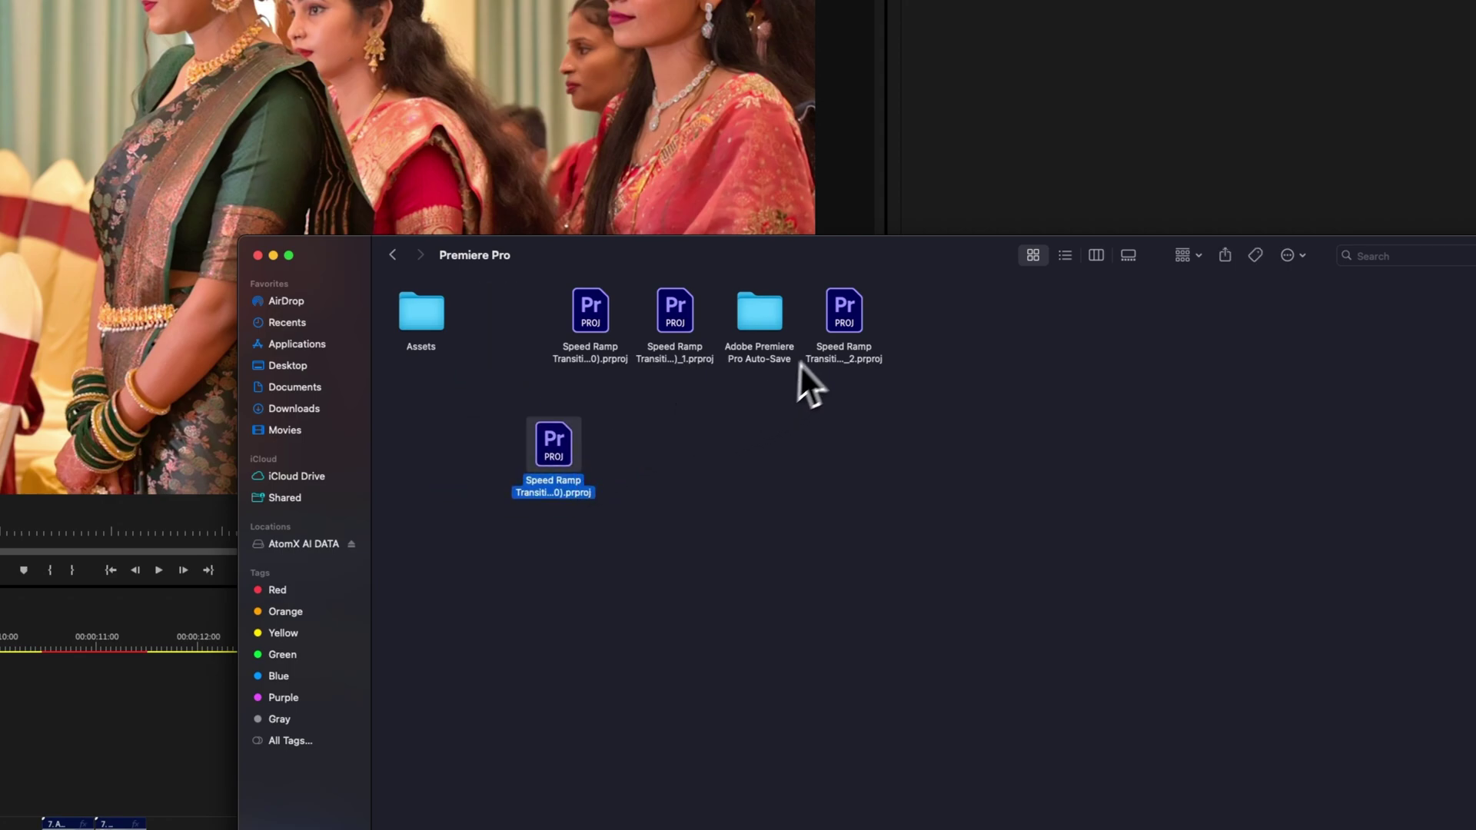
pyautogui.doubleClick(566, 464)
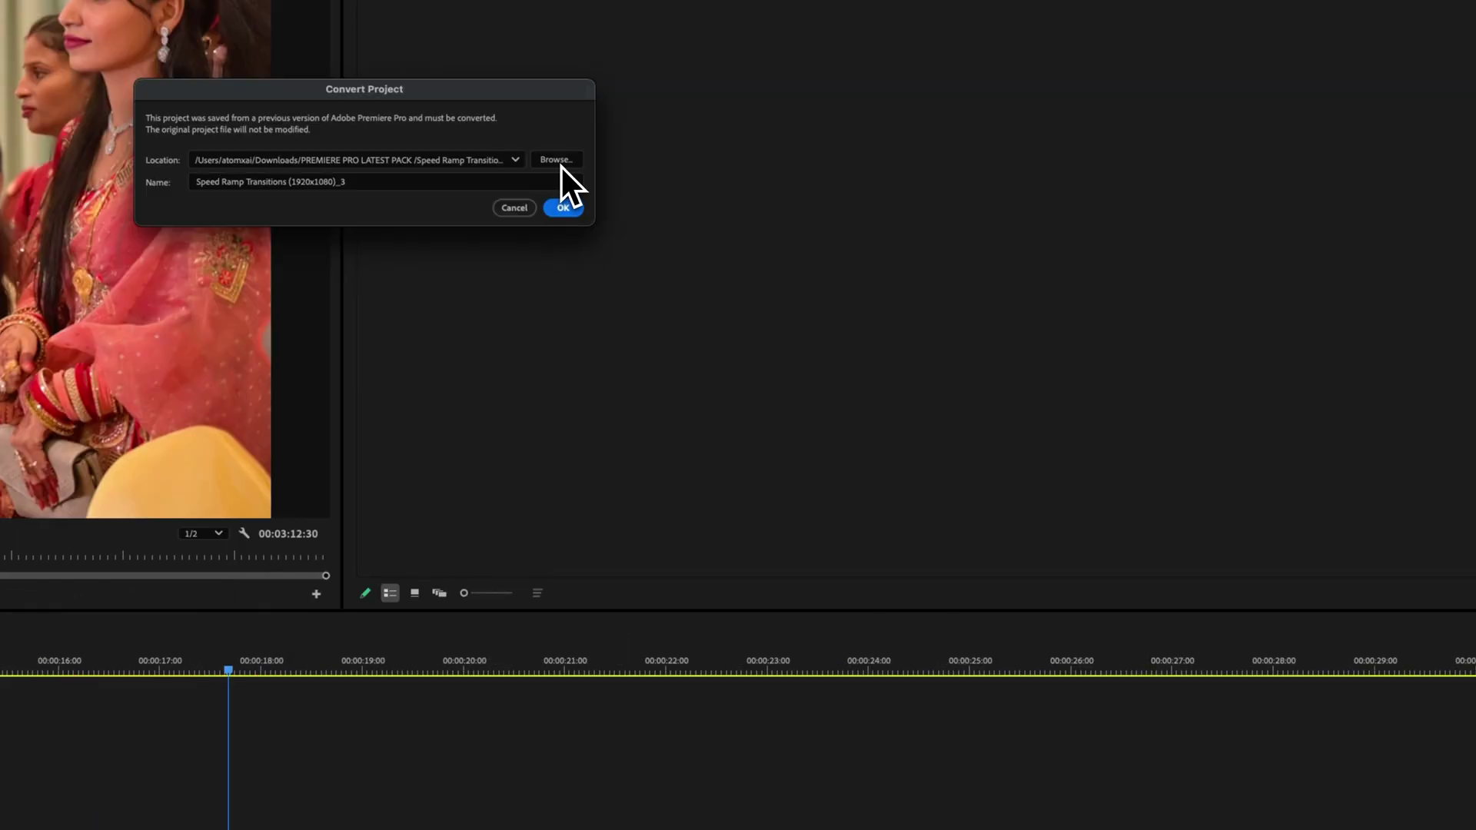
# Convert the project as Speed Ramp Transitions (1920x1080)_3, browsing to the Desktop for its save location
pyautogui.click(558, 162)
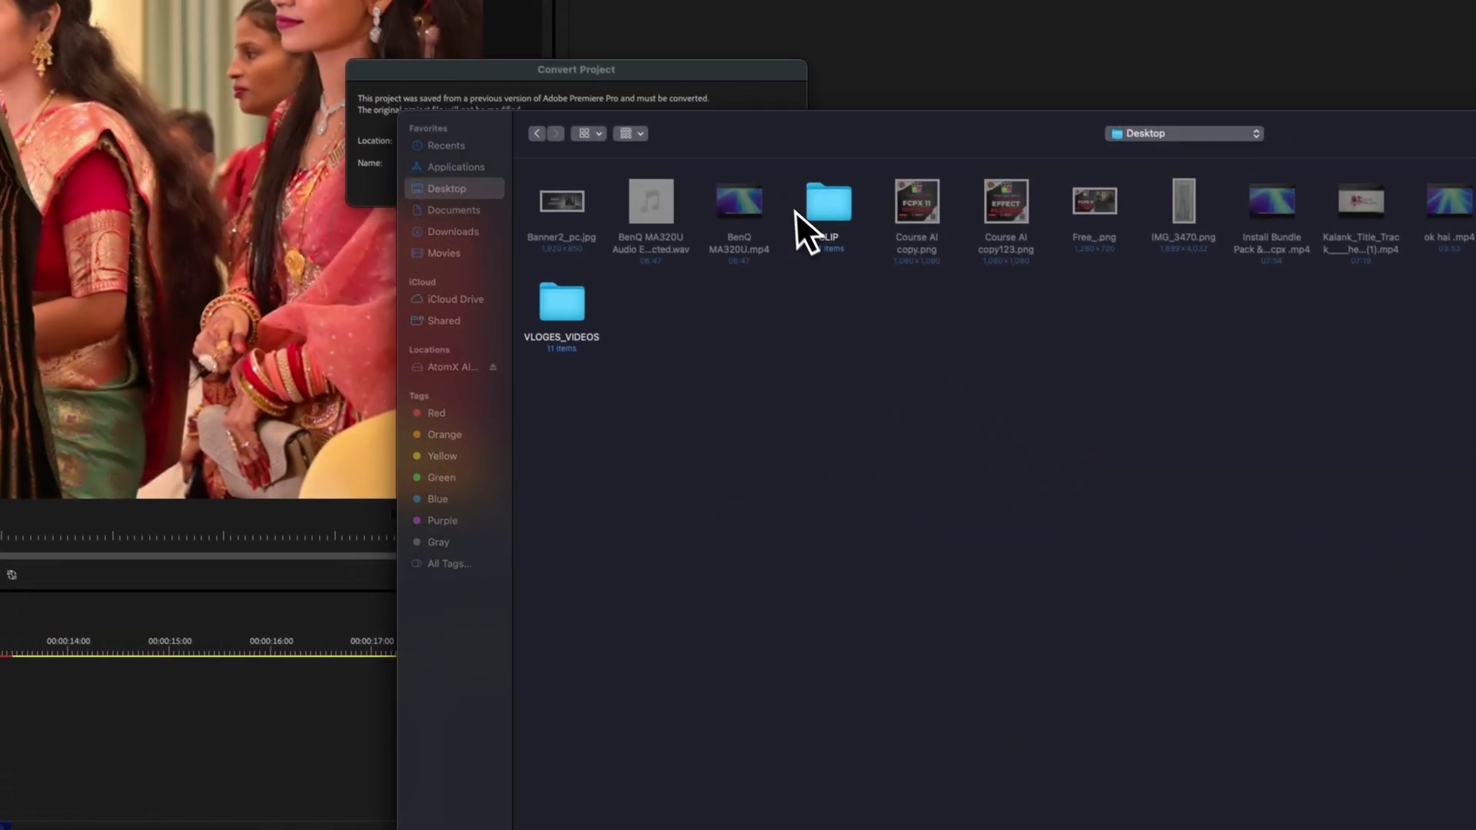
pyautogui.press('Return')
pyautogui.click(777, 192)
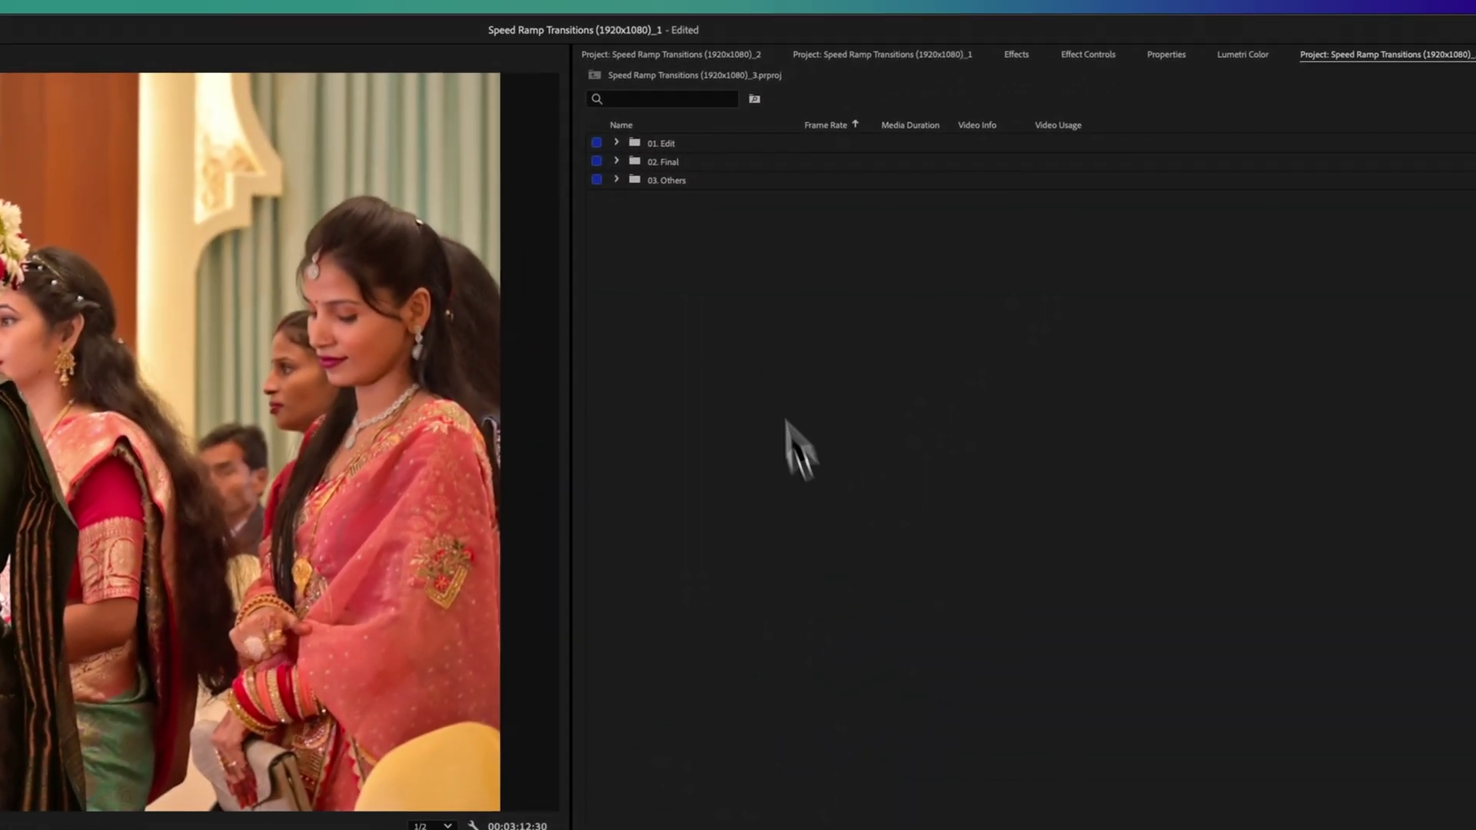
# Look into the 01. Edit bin of project Speed Ramp Transitions (1920x1080)_3 and return to the project's top level
pyautogui.click(658, 193)
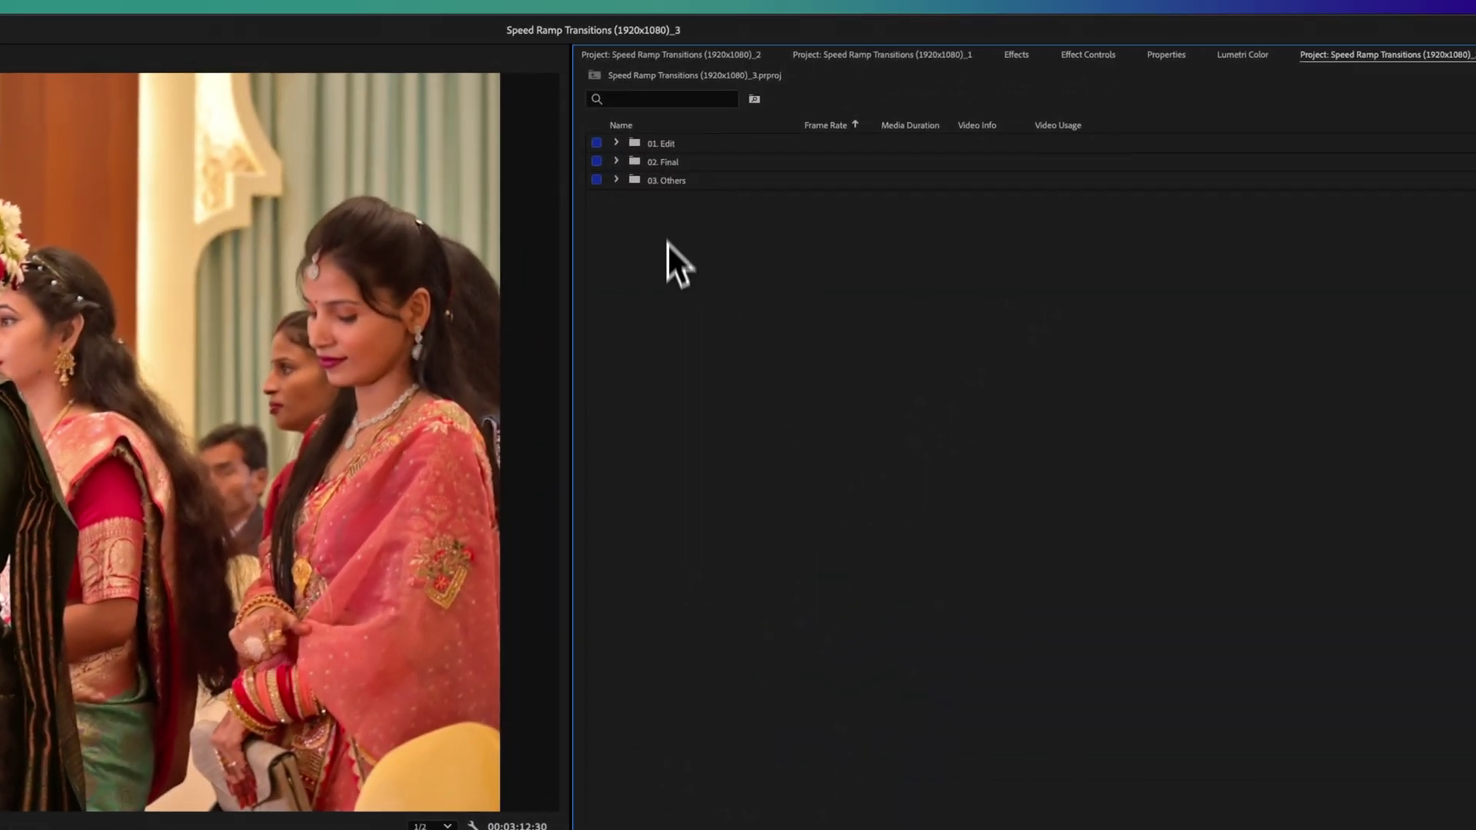
pyautogui.doubleClick(661, 144)
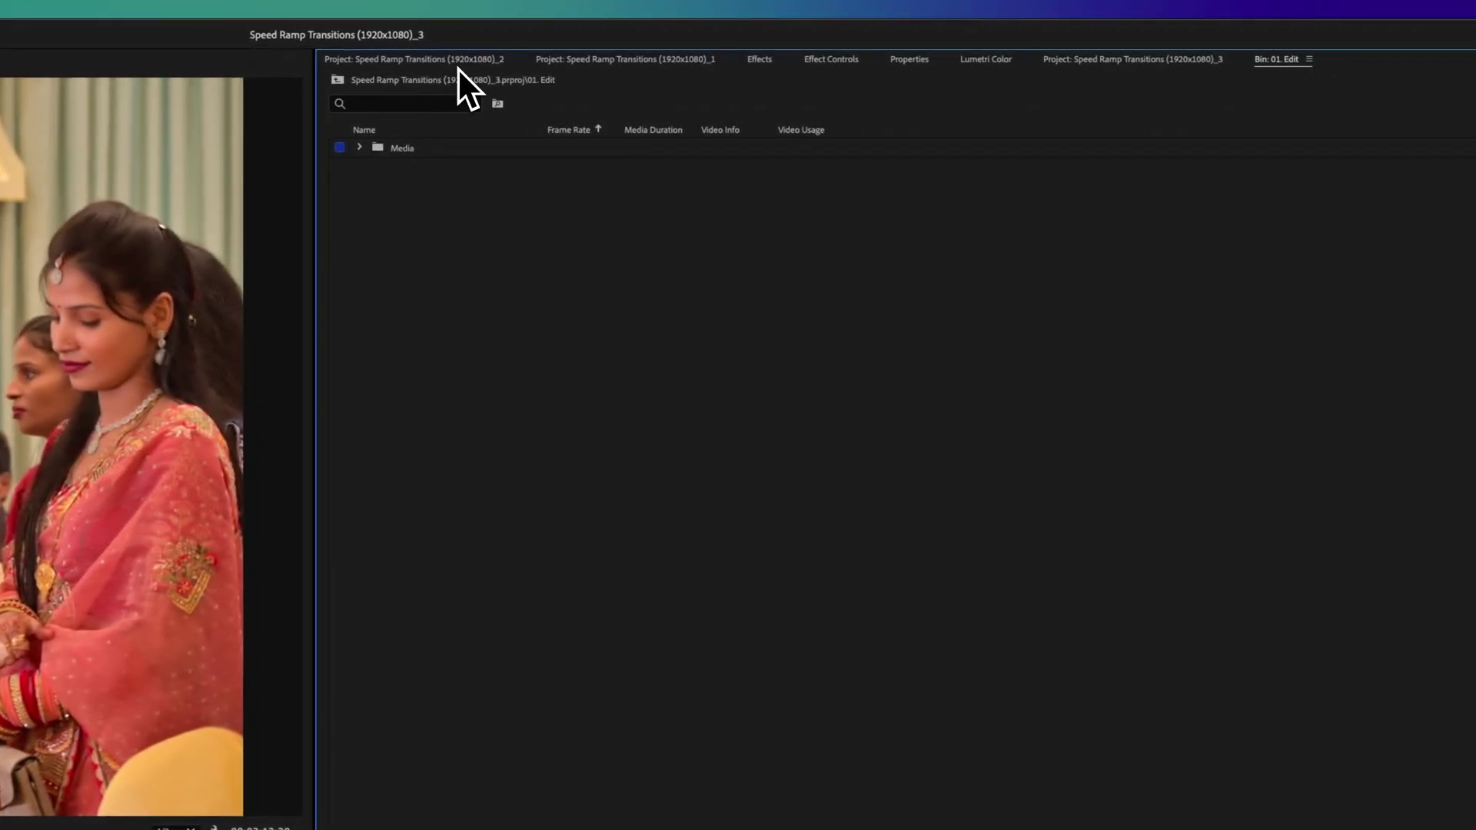
pyautogui.click(625, 61)
pyautogui.hotkey('shift', '7')
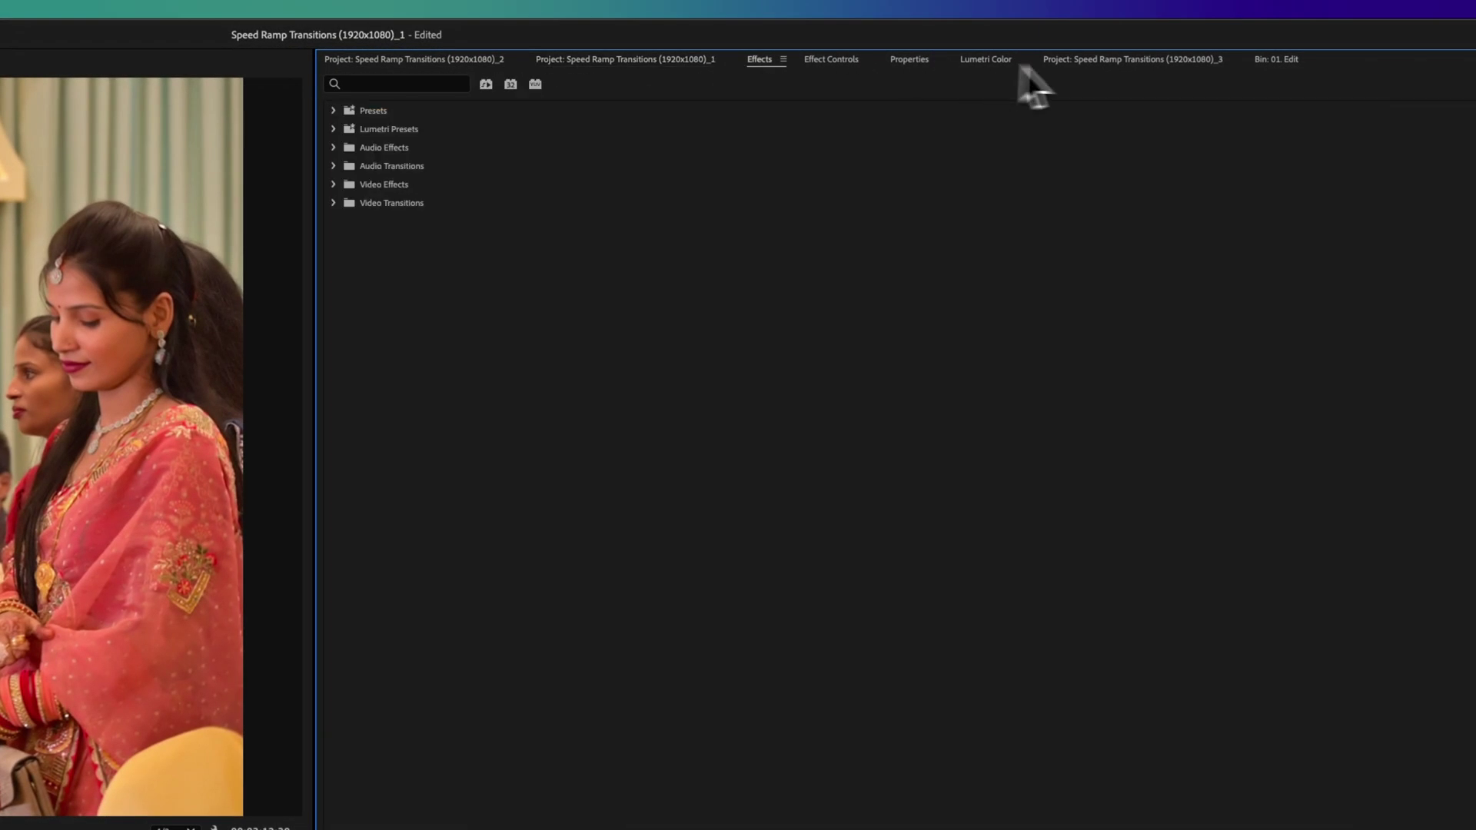
pyautogui.hotkey('shift', '5')
pyautogui.hotkey('shift', '1')
# Place 11. Speed Ramp (2s) from the 2 Second Transition bin in 02. Final above the end of clip DSC_8152.MOV
pyautogui.doubleClick(456, 186)
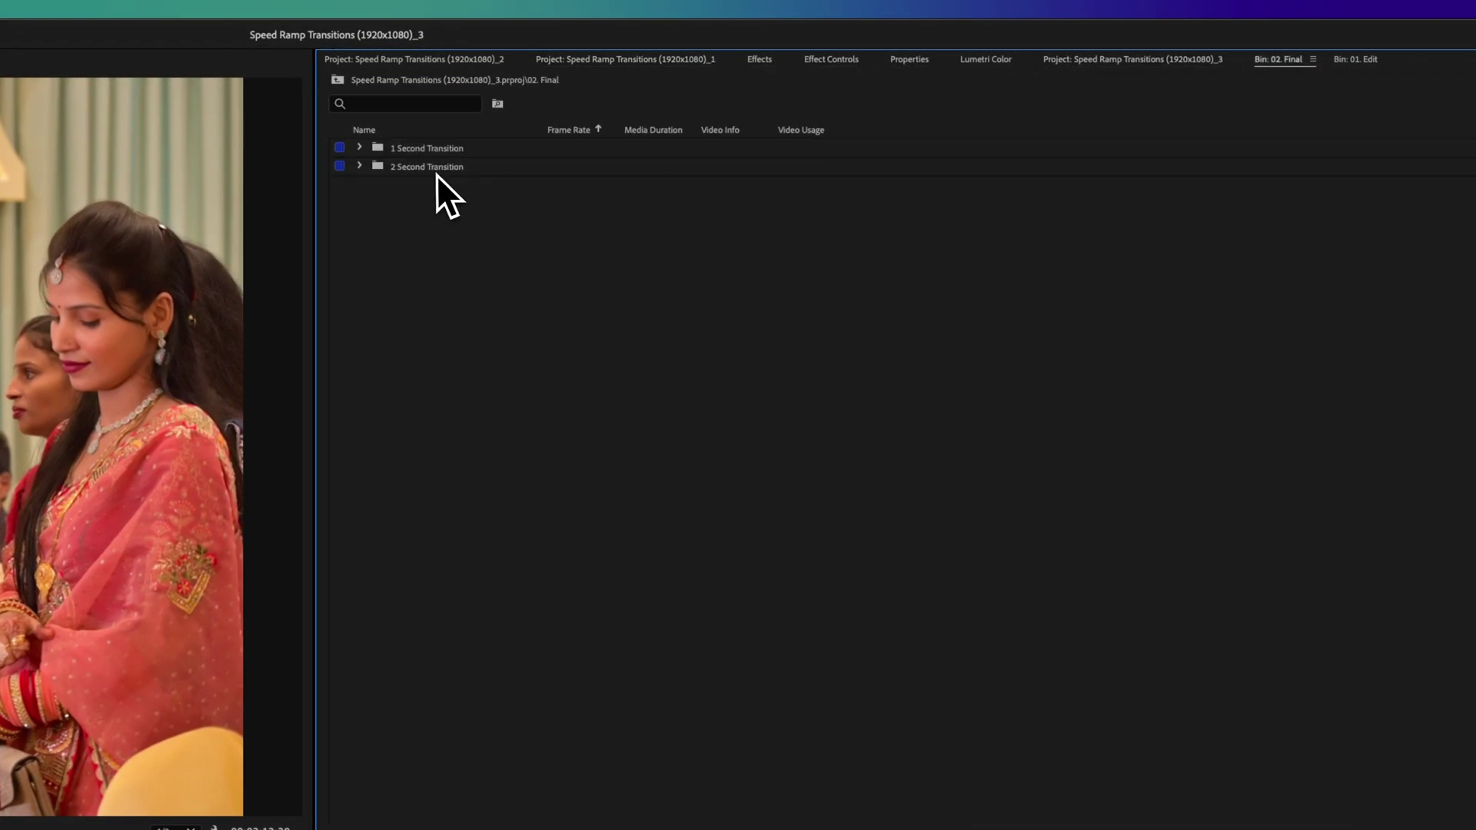
pyautogui.doubleClick(433, 171)
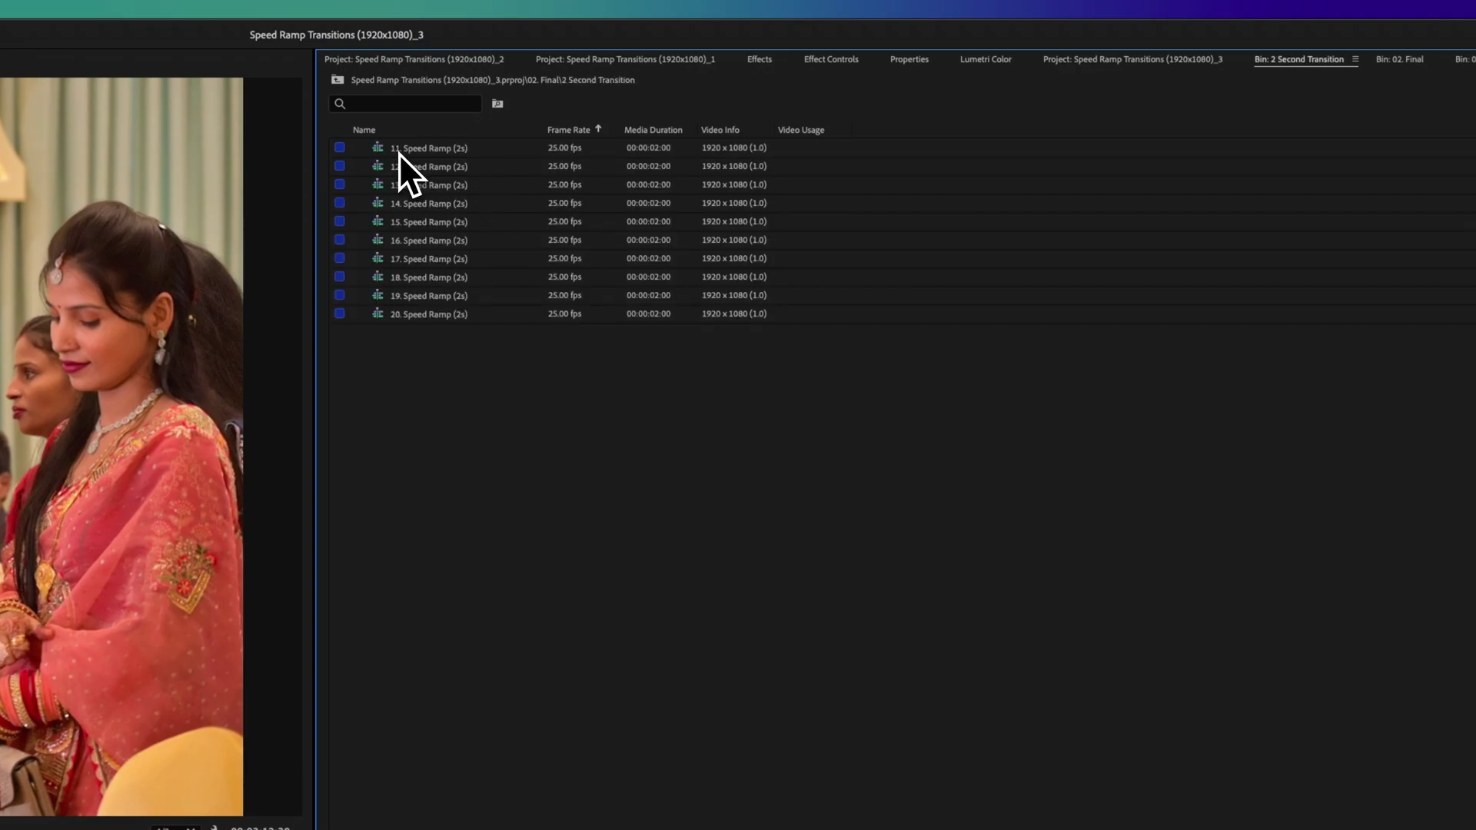
pyautogui.moveTo(399, 154); pyautogui.dragTo(622, 692)
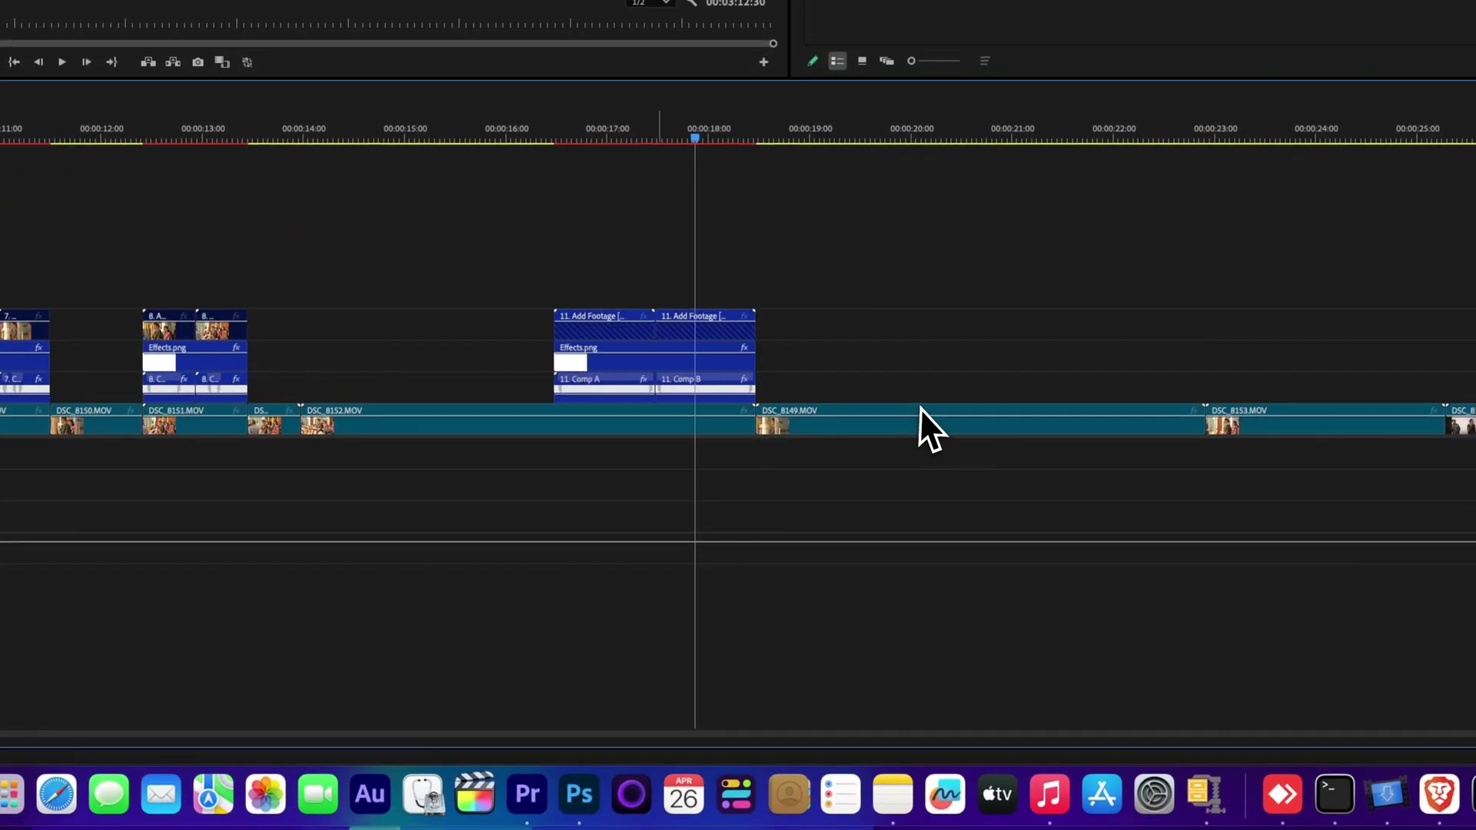
# Split DSC_8152.MOV at the start of the 11. Speed Ramp transition and copy the part beneath it
pyautogui.press('c')
pyautogui.click(559, 422)
pyautogui.press('v')
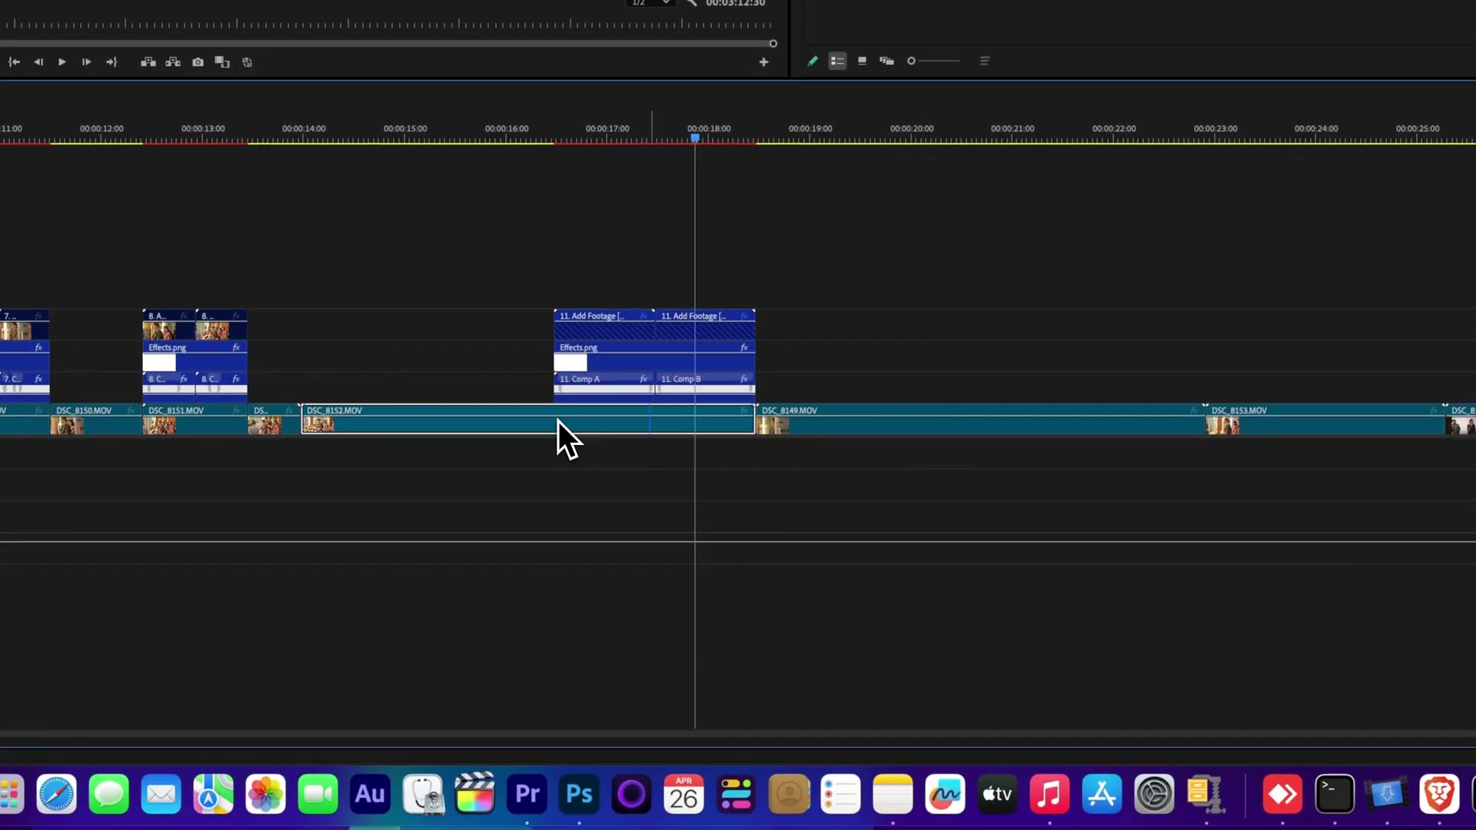
pyautogui.click(638, 429)
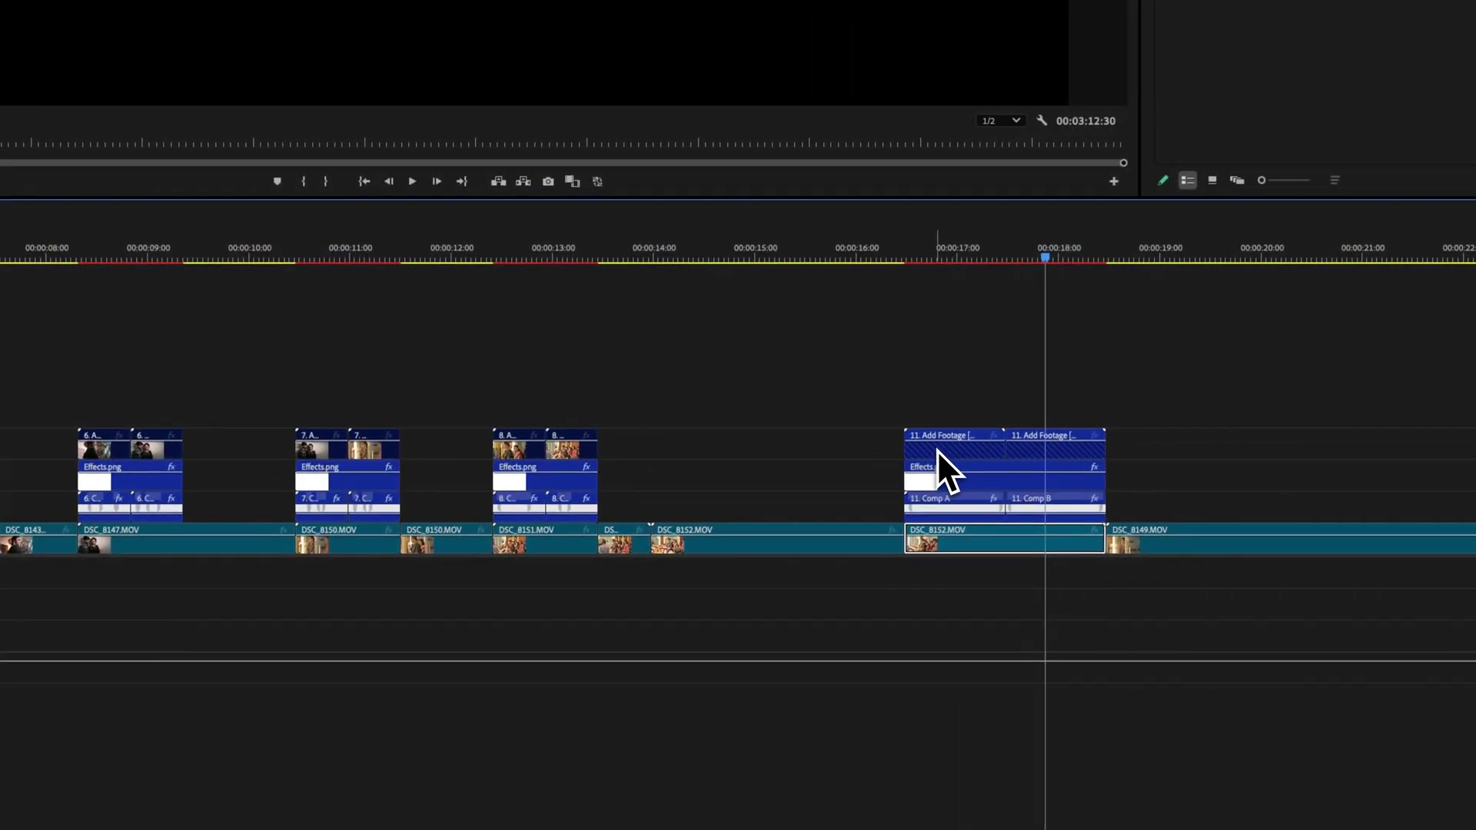
# Paste the copied DSC_8152.MOV part into the nested sequence 11. Add Footage [A] (2s) and ripple-delete the gap before it
pyautogui.click(643, 418)
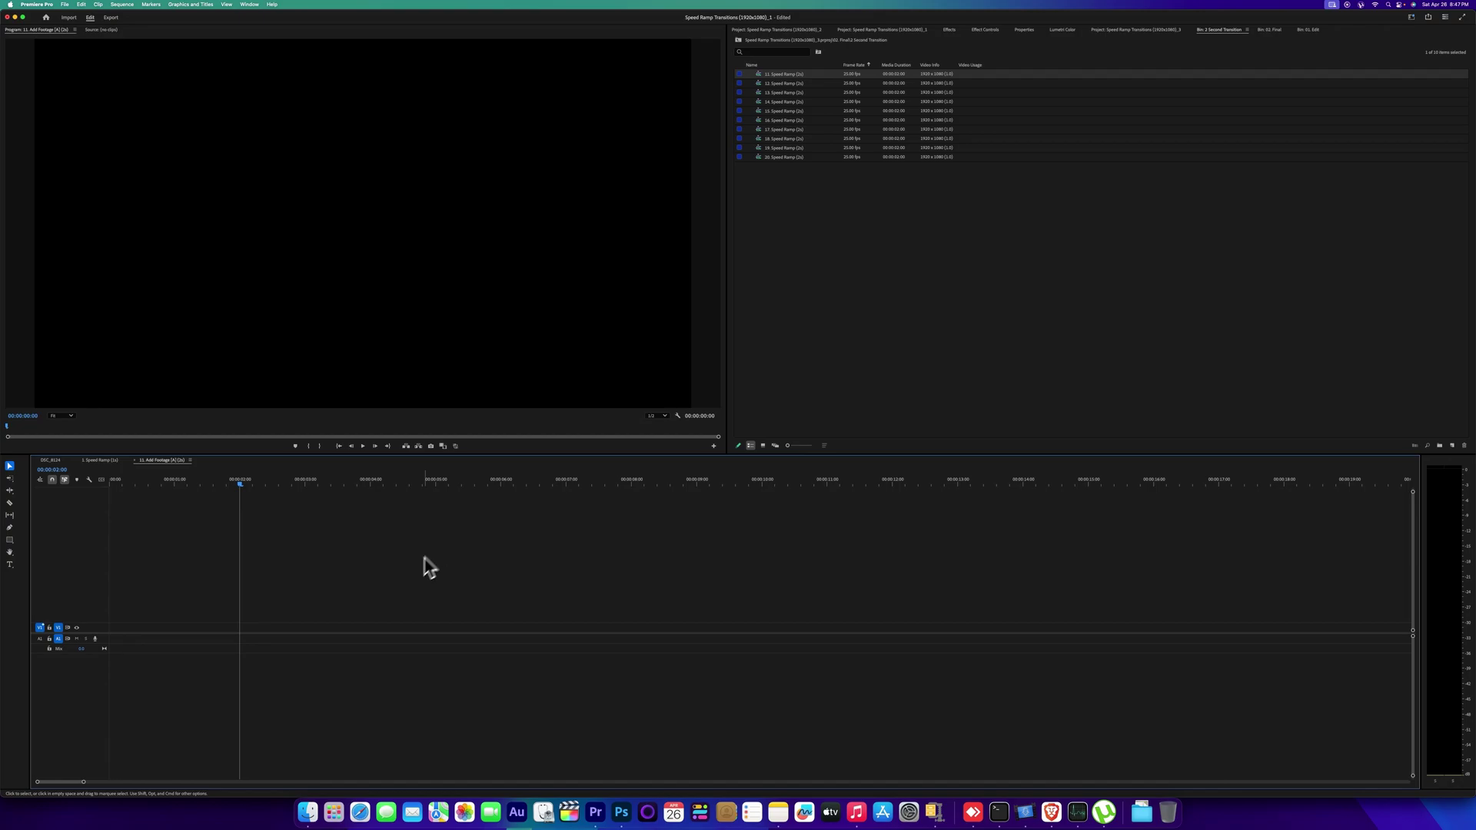
pyautogui.press('super+v')
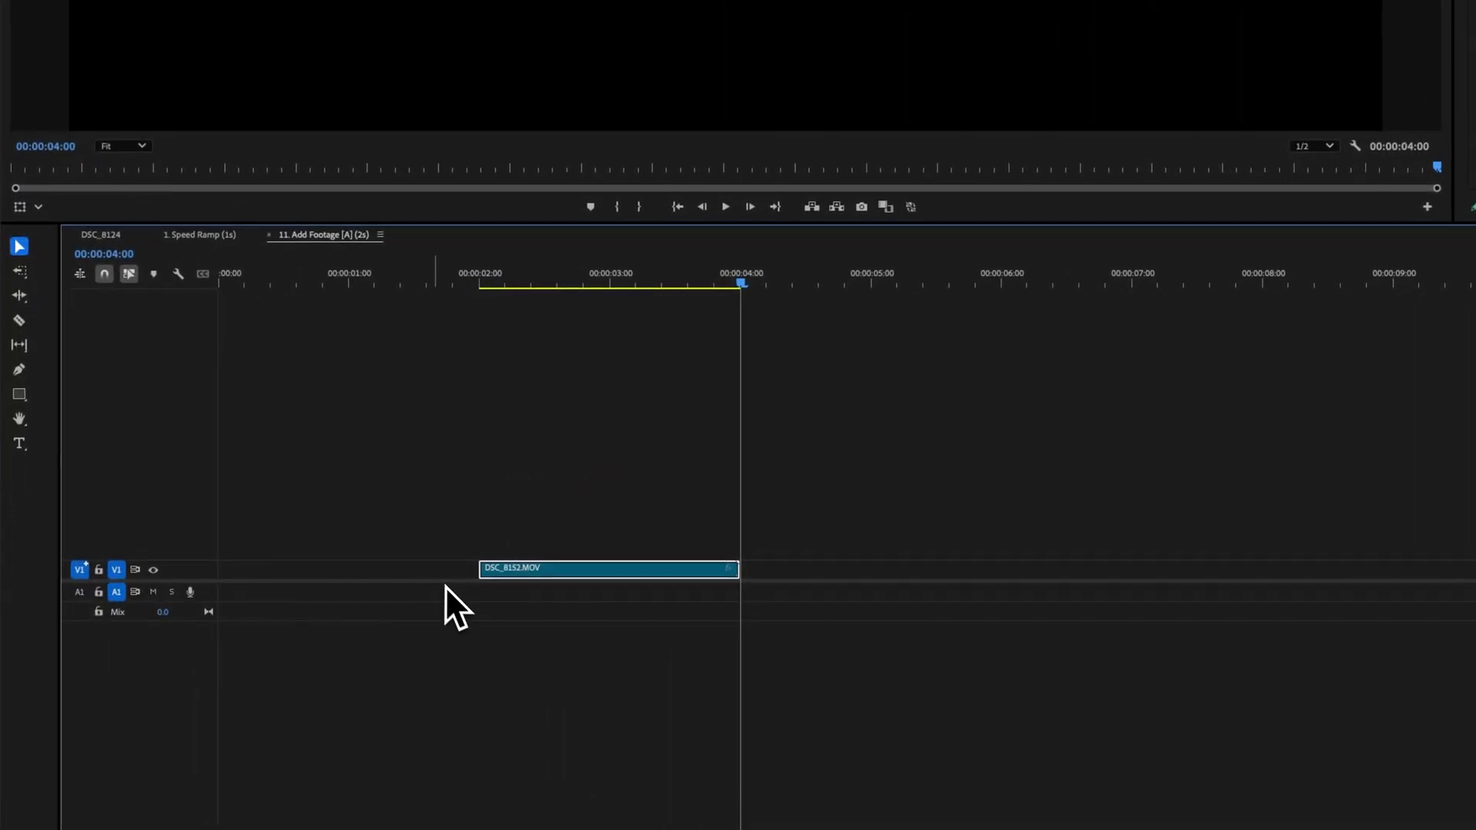
pyautogui.rightClick(233, 640)
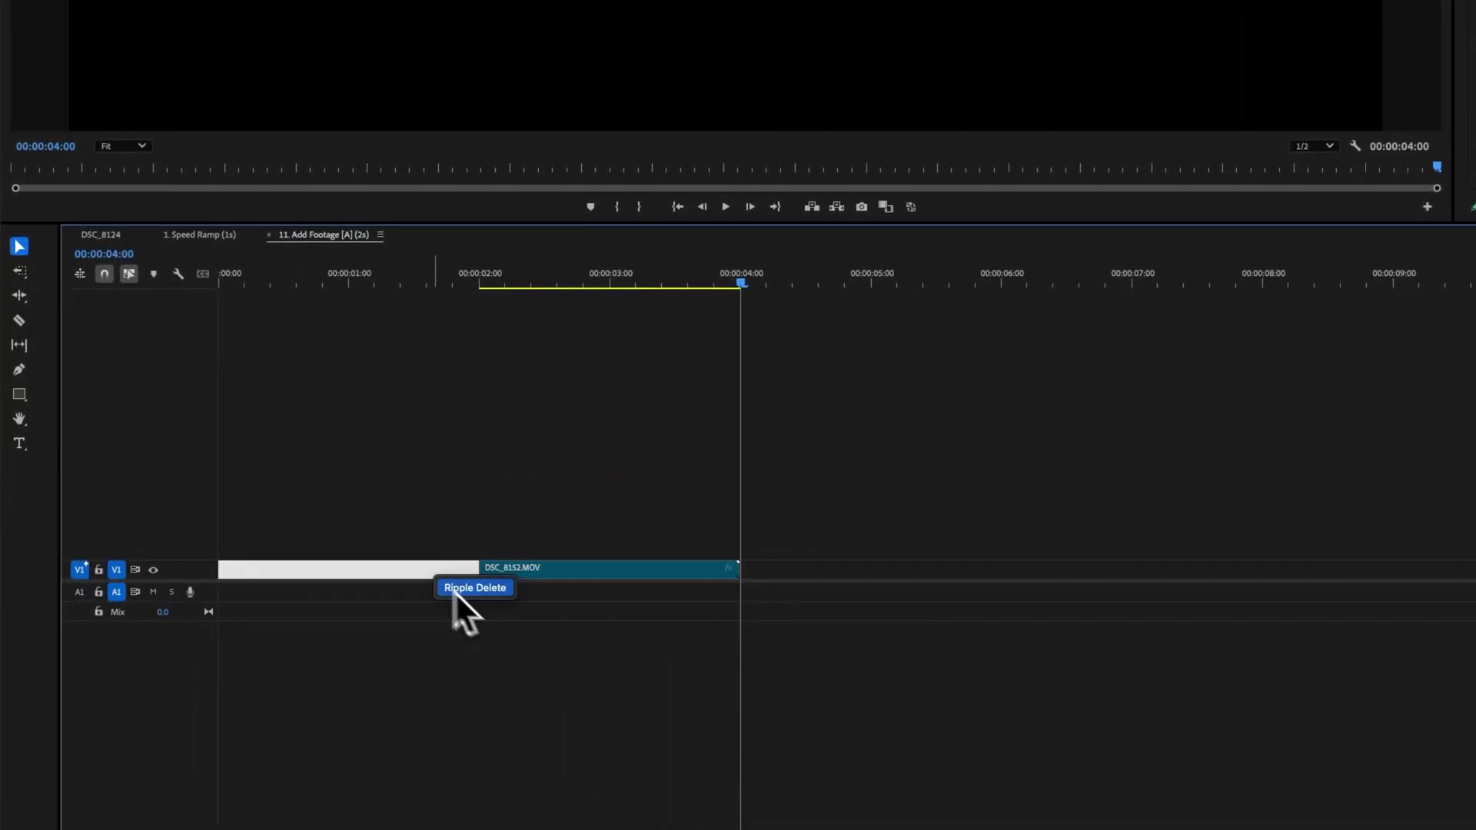
pyautogui.click(455, 590)
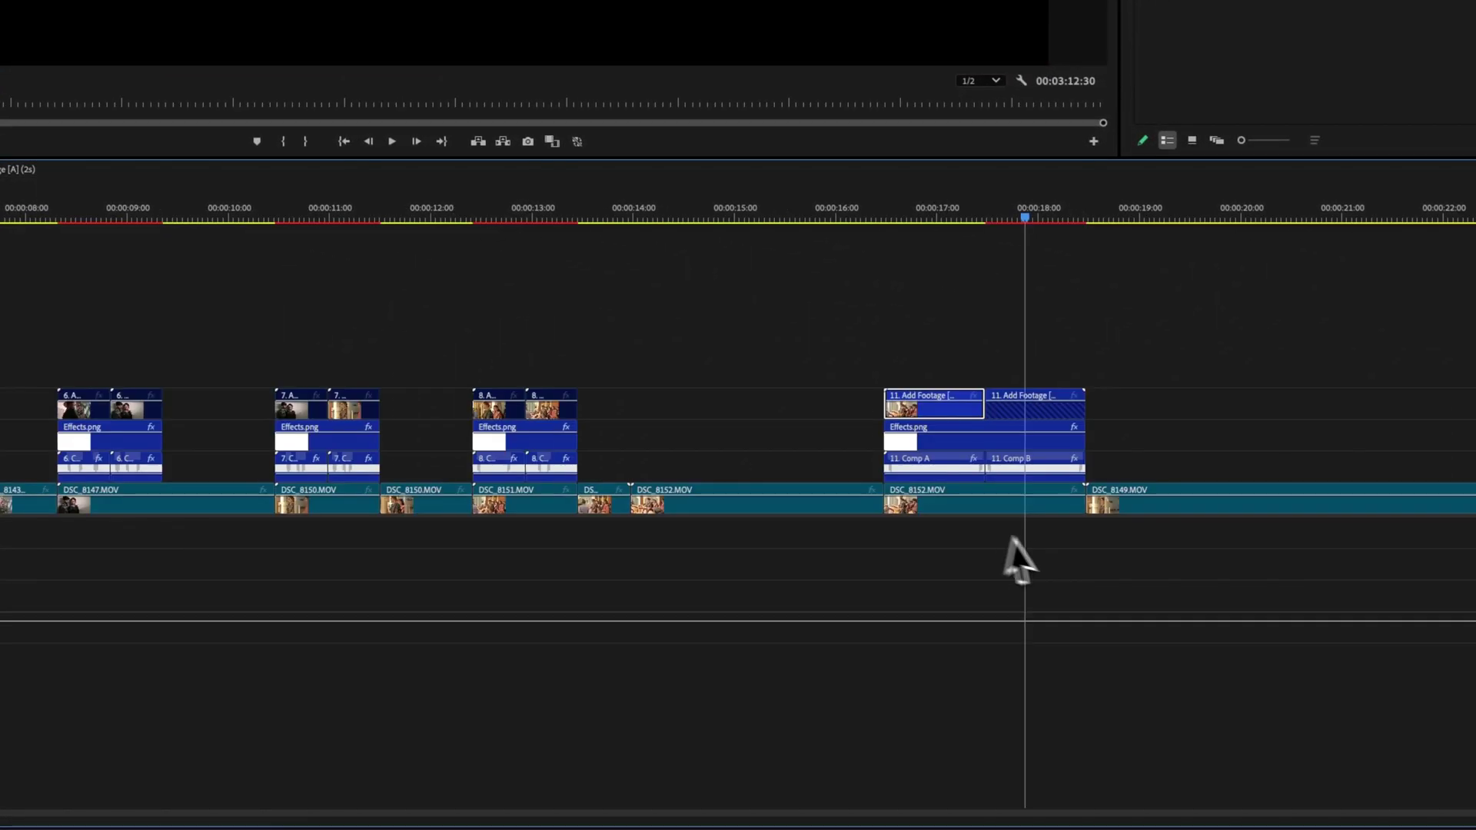
# In DSC_8124, delete the DSC_8152.MOV part beneath the 11. Speed Ramp transition and move DSC_8149.MOV into its place
pyautogui.click(1007, 512)
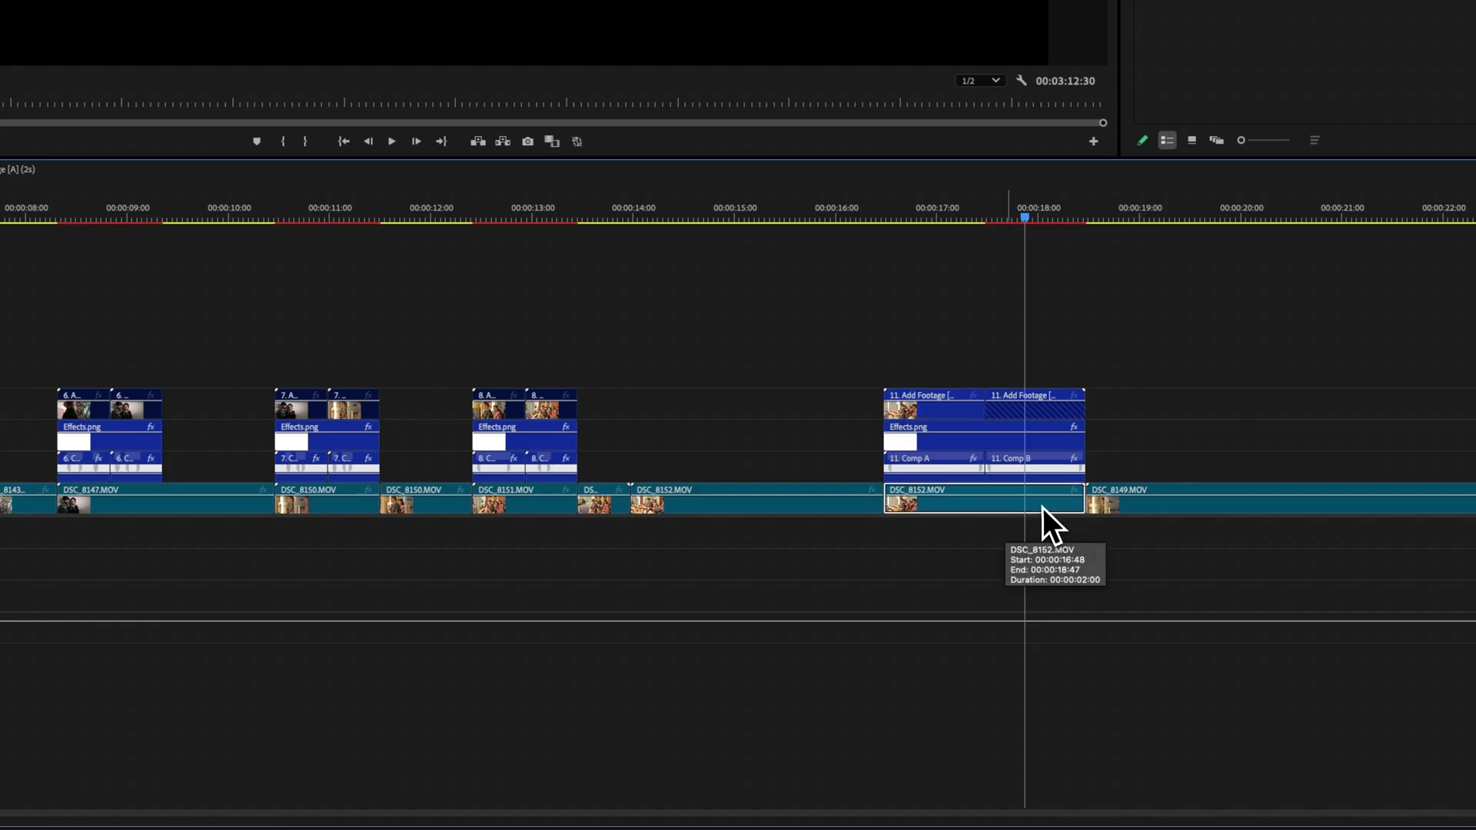
pyautogui.press('Delete')
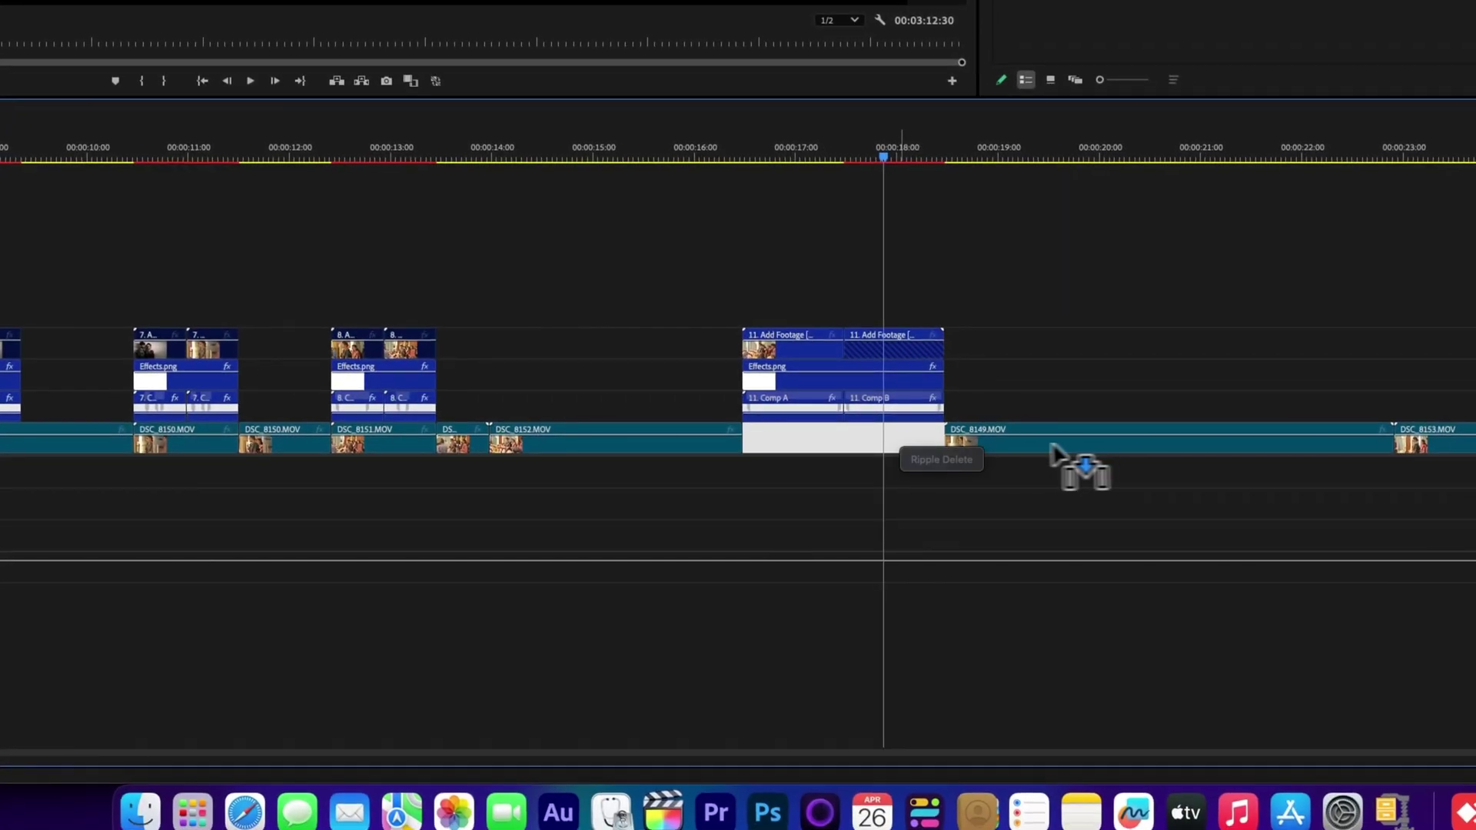
pyautogui.moveTo(953, 446); pyautogui.dragTo(606, 435)
pyautogui.click(655, 435)
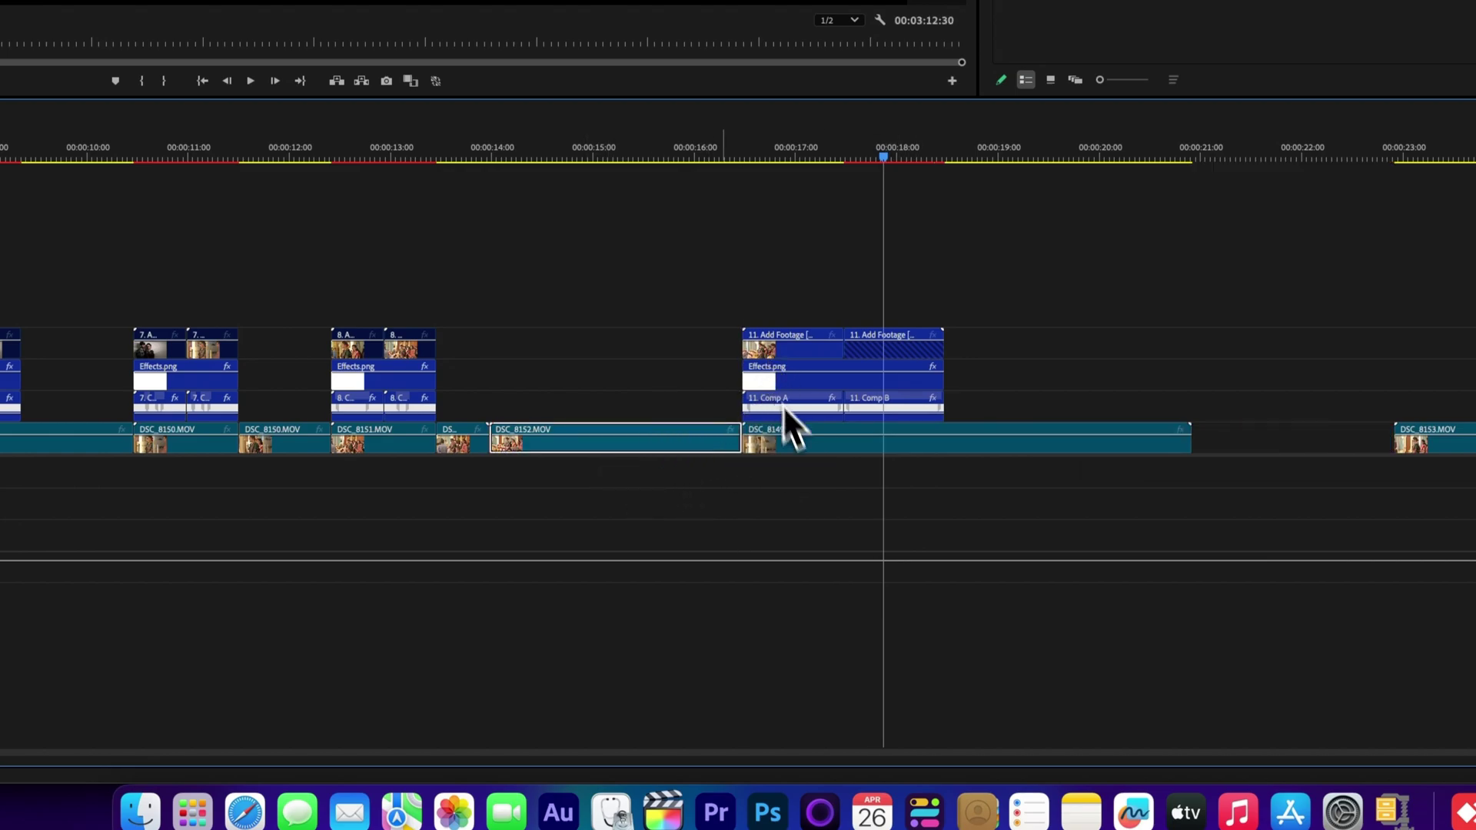
# Copy DSC_8149.MOV into the nested sequence 11. Add Footage [B] (2s), ripple-delete the gap before it, and return to DSC_8124
pyautogui.click(801, 449)
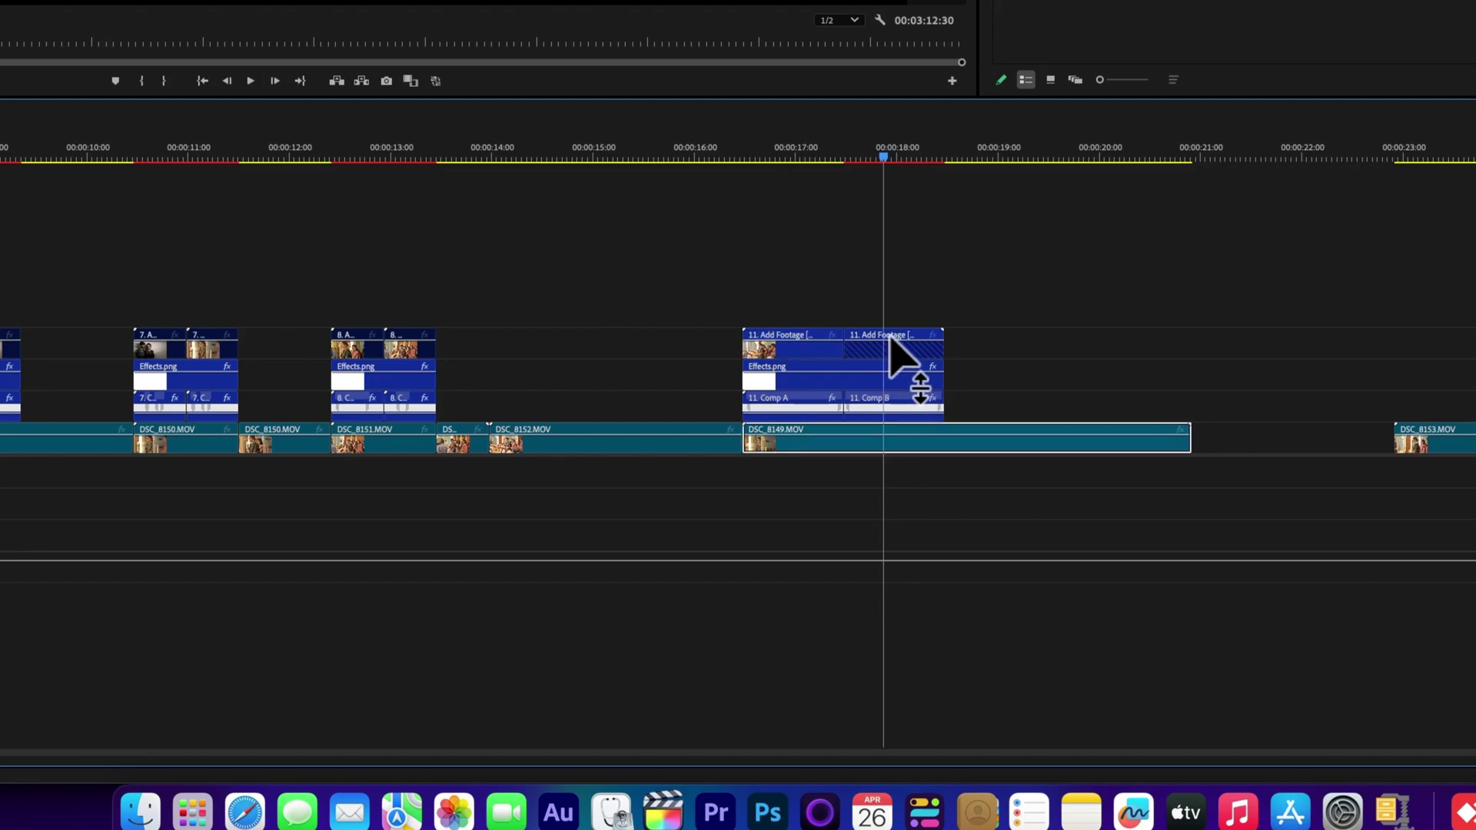
pyautogui.press('d')
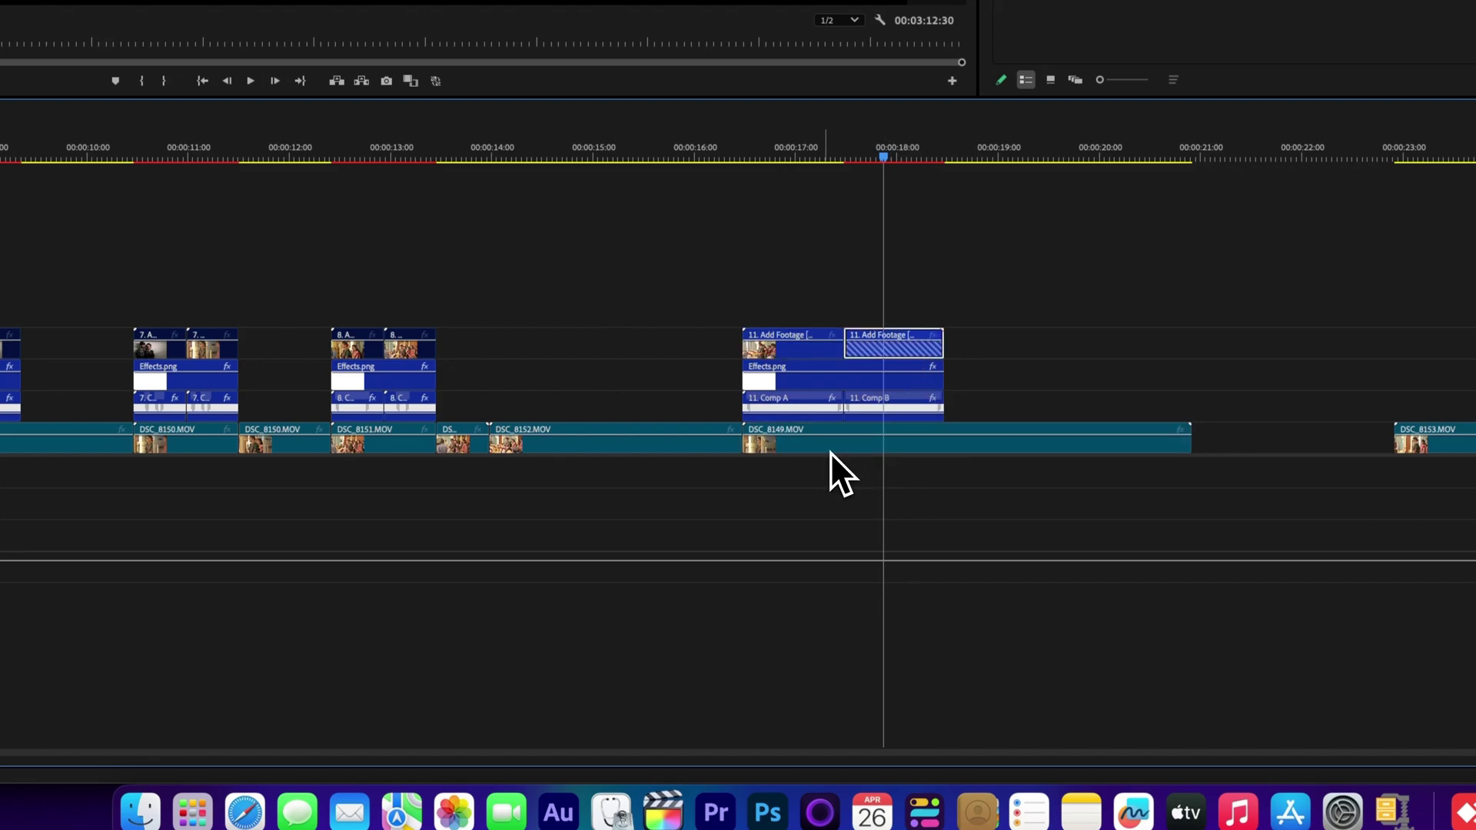
pyautogui.click(831, 450)
pyautogui.doubleClick(888, 353)
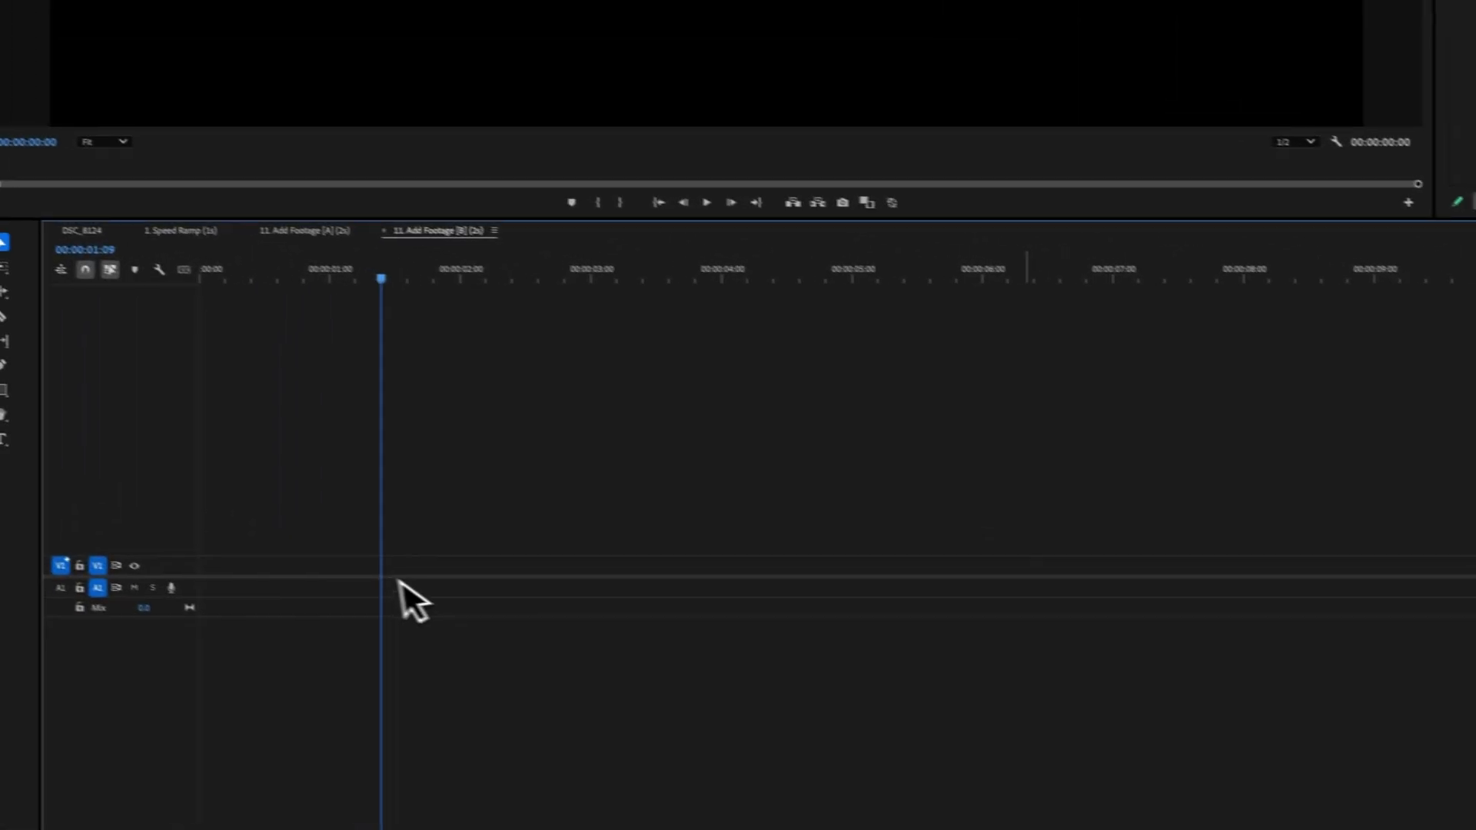
pyautogui.rightClick(388, 594)
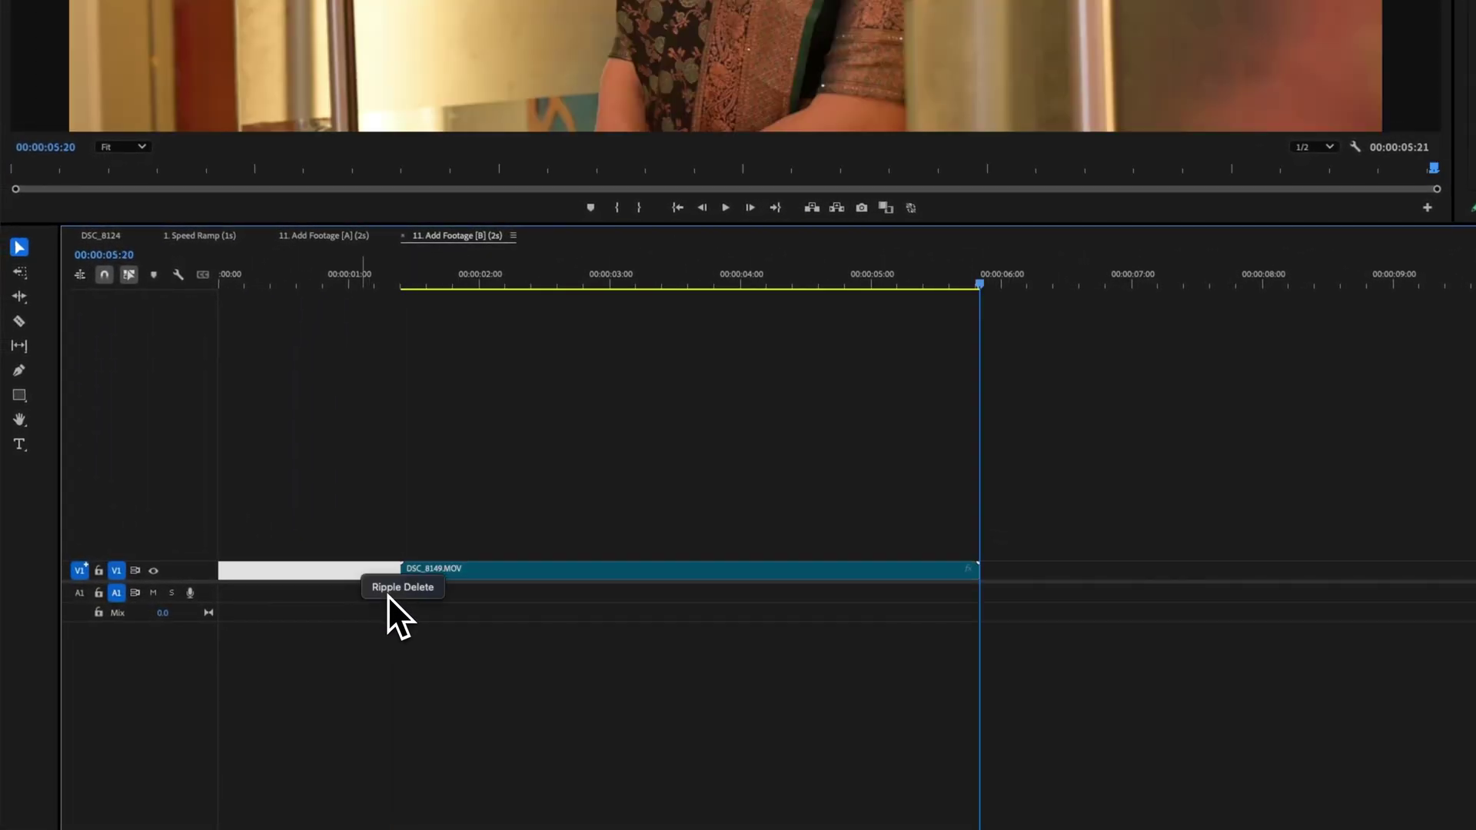
pyautogui.click(235, 284)
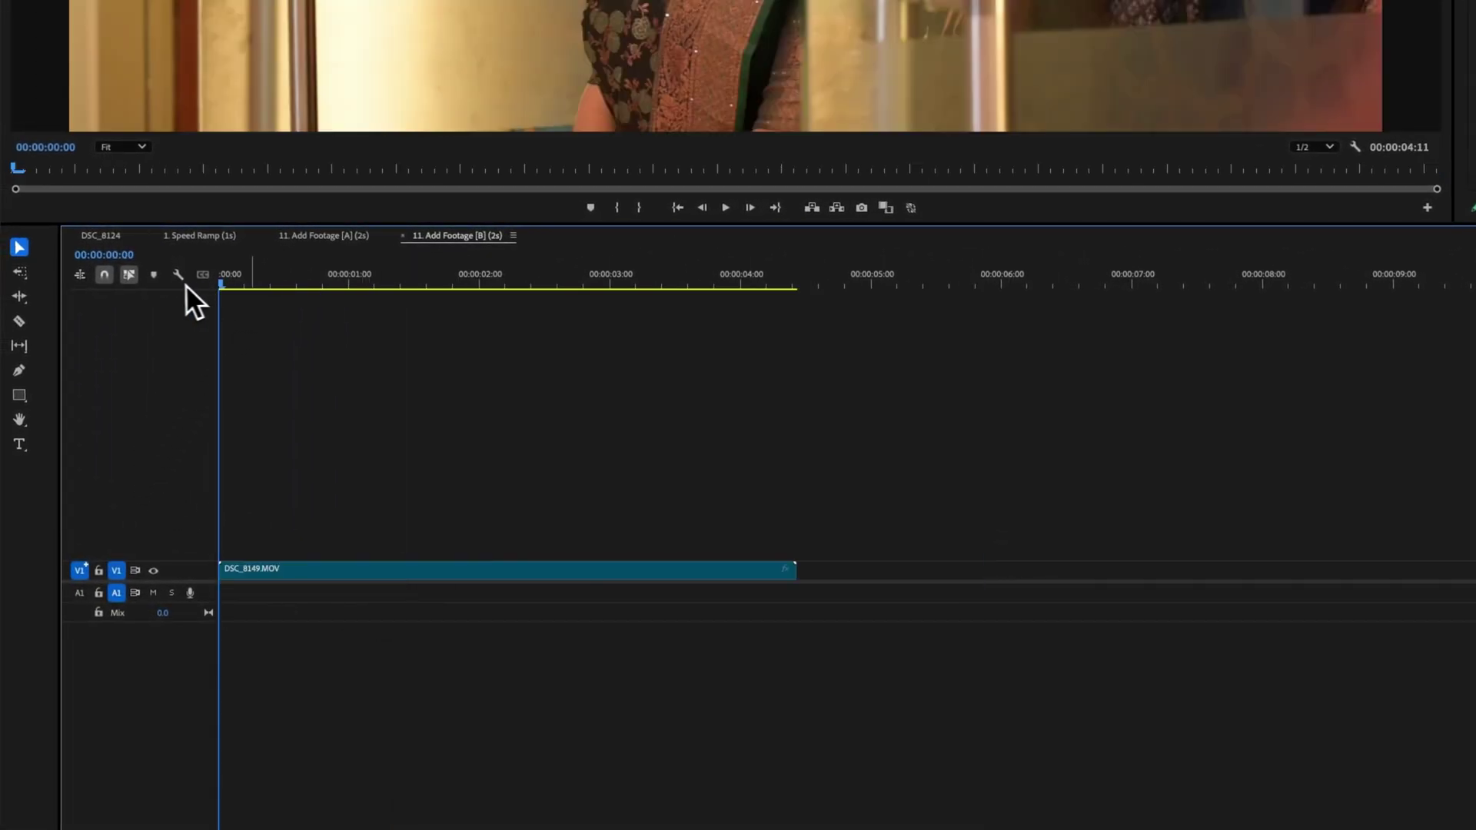
pyautogui.click(101, 235)
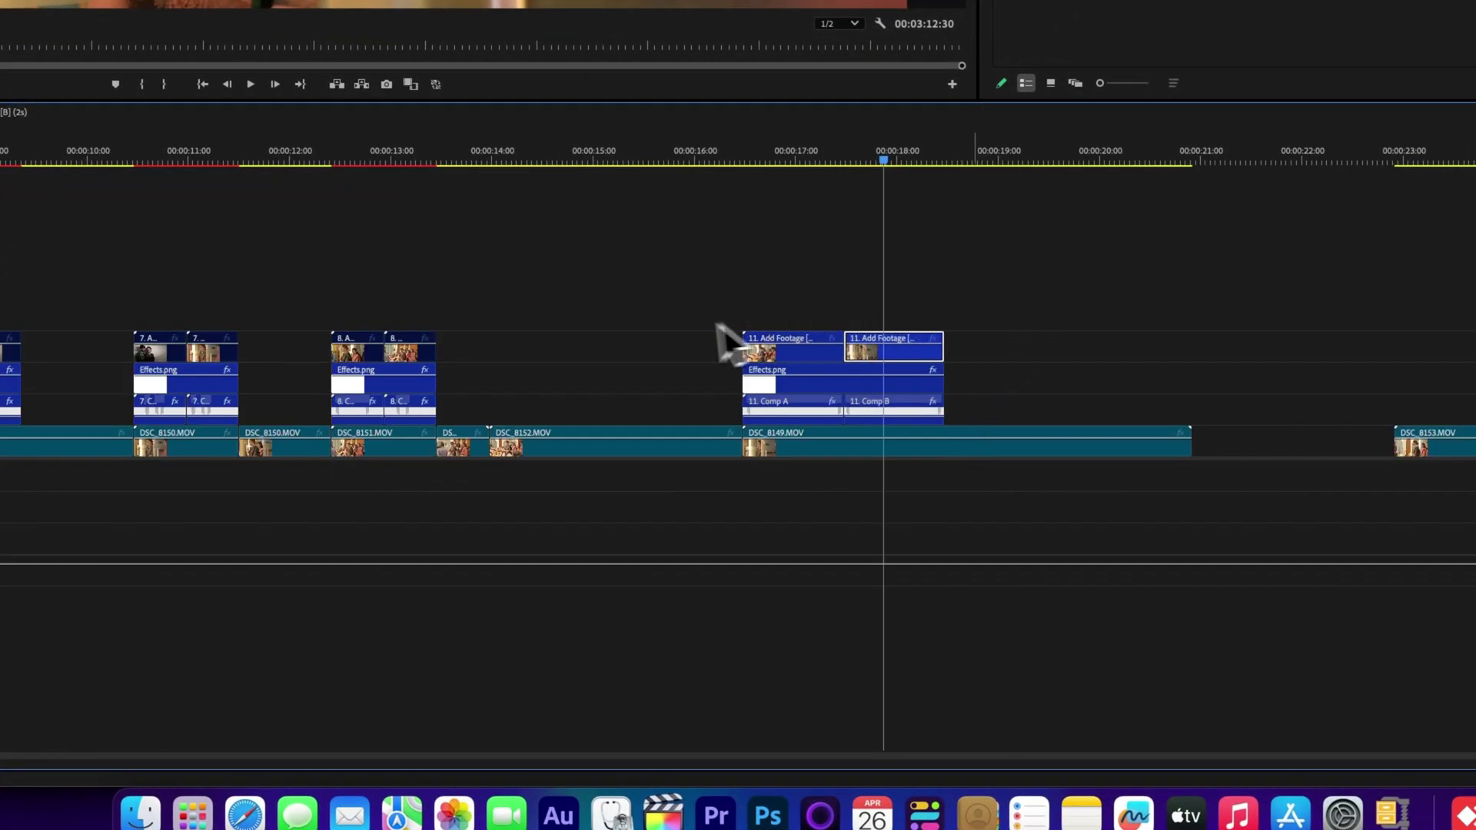
# Disable the 11. Add Footage [A] and [B] clips above the 11. Speed Ramp transition in DSC_8124
pyautogui.moveTo(672, 342); pyautogui.dragTo(890, 352)
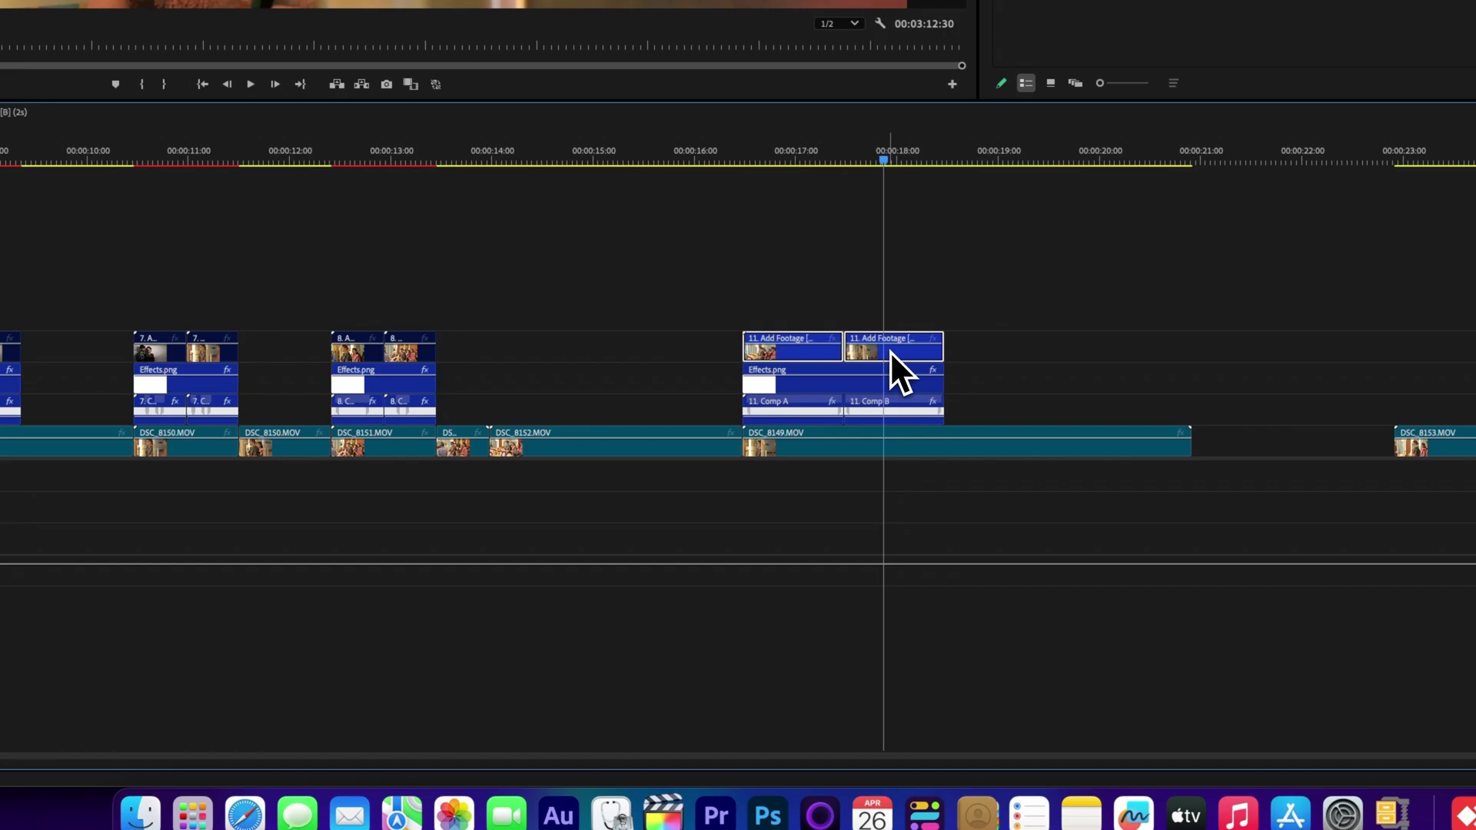
pyautogui.rightClick(895, 338)
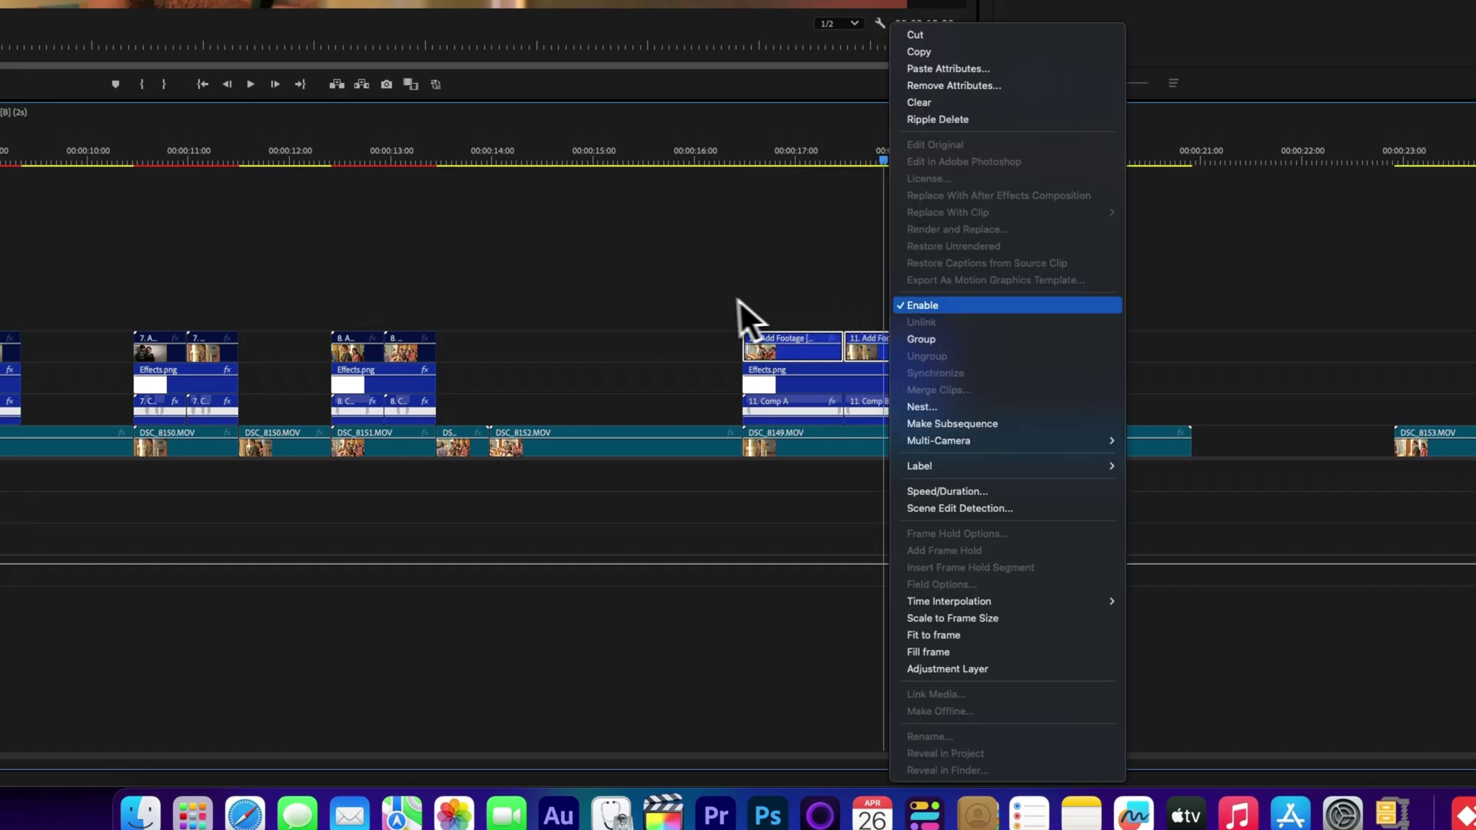
pyautogui.click(693, 168)
# Play back the 11. Speed Ramp transition between DSC_8152.MOV and DSC_8149.MOV to check the result
pyautogui.click(691, 163)
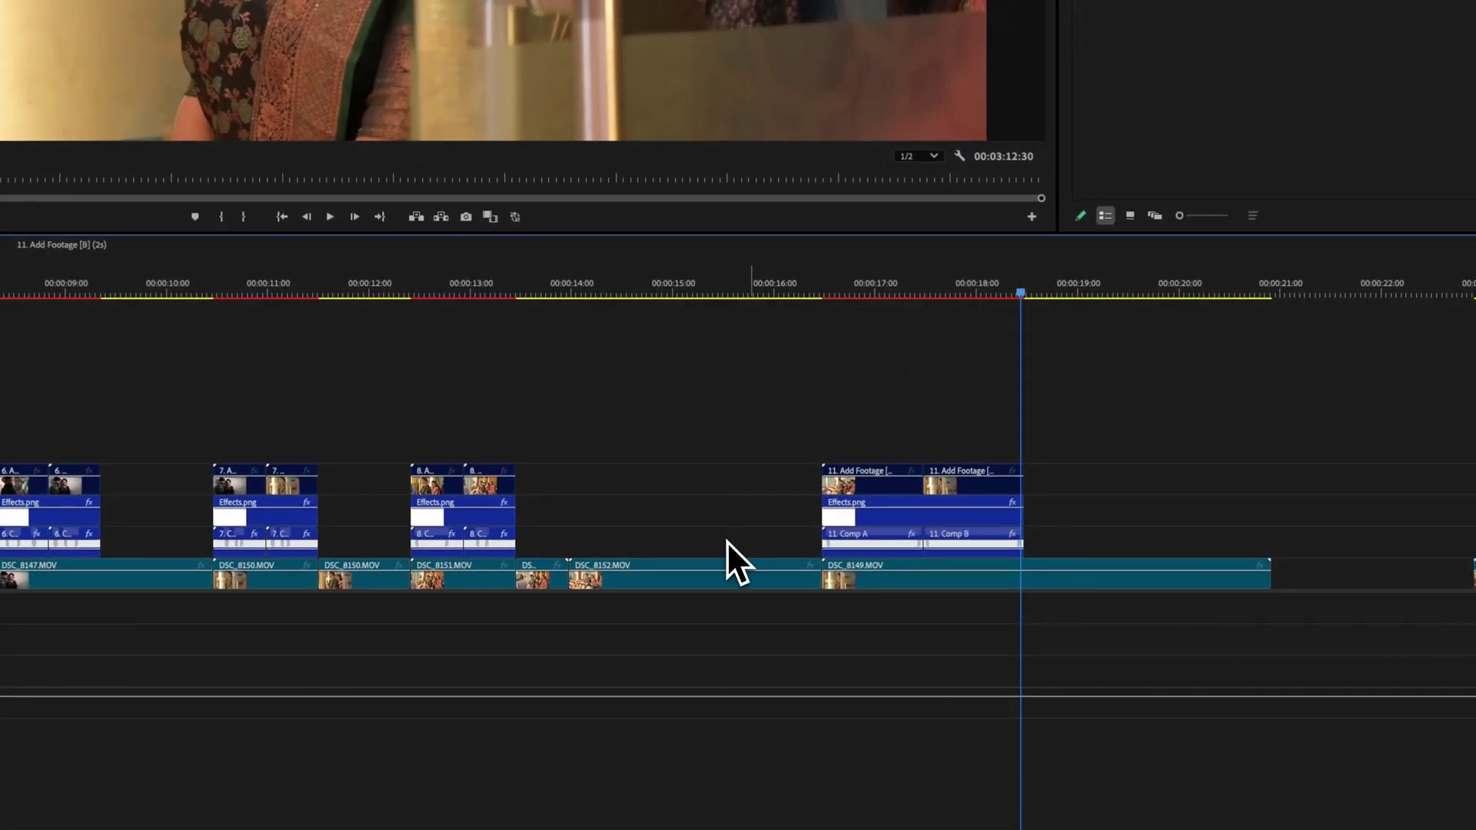
pyautogui.press('space')
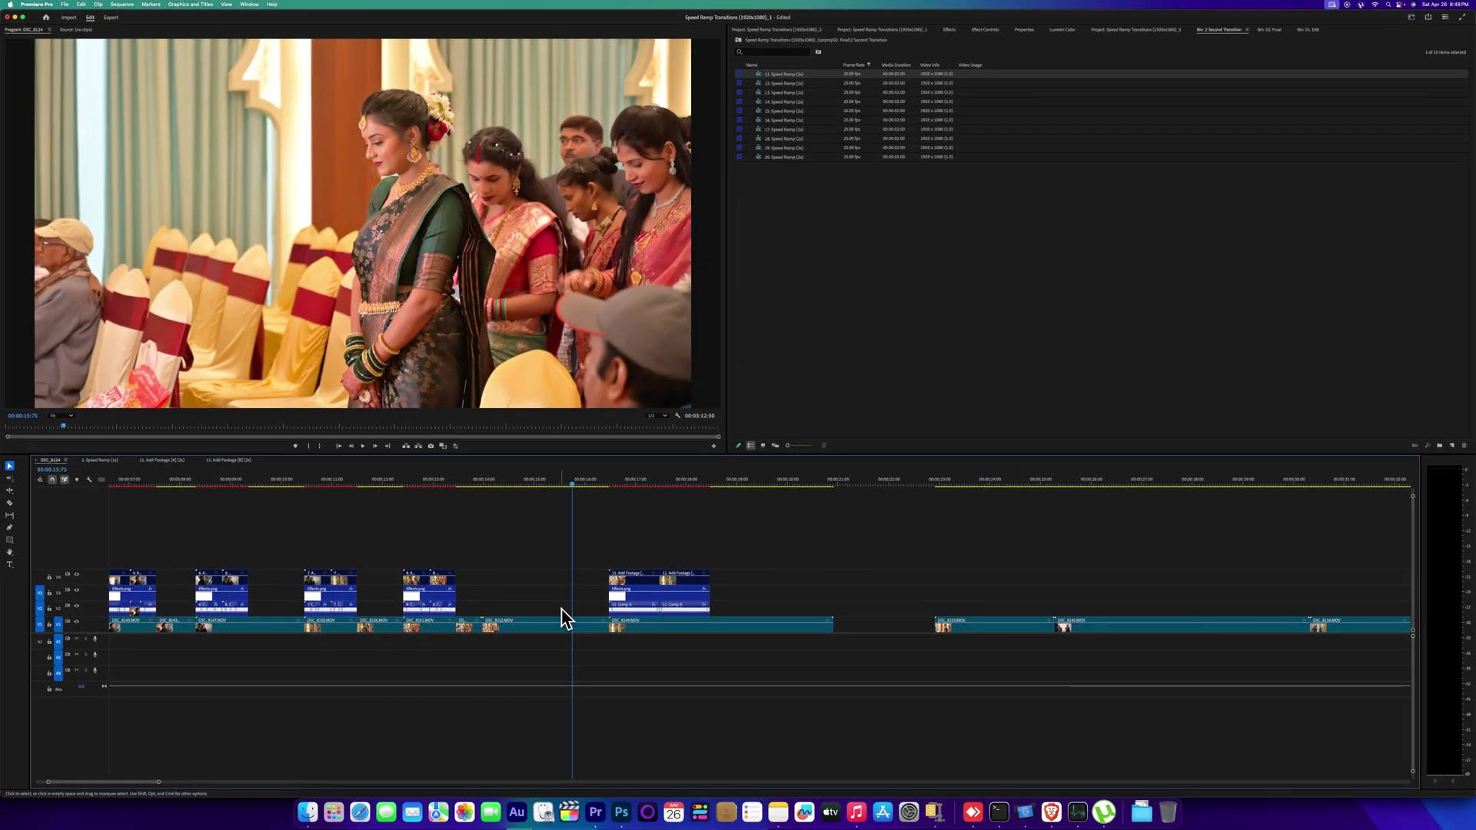
pyautogui.press('space')
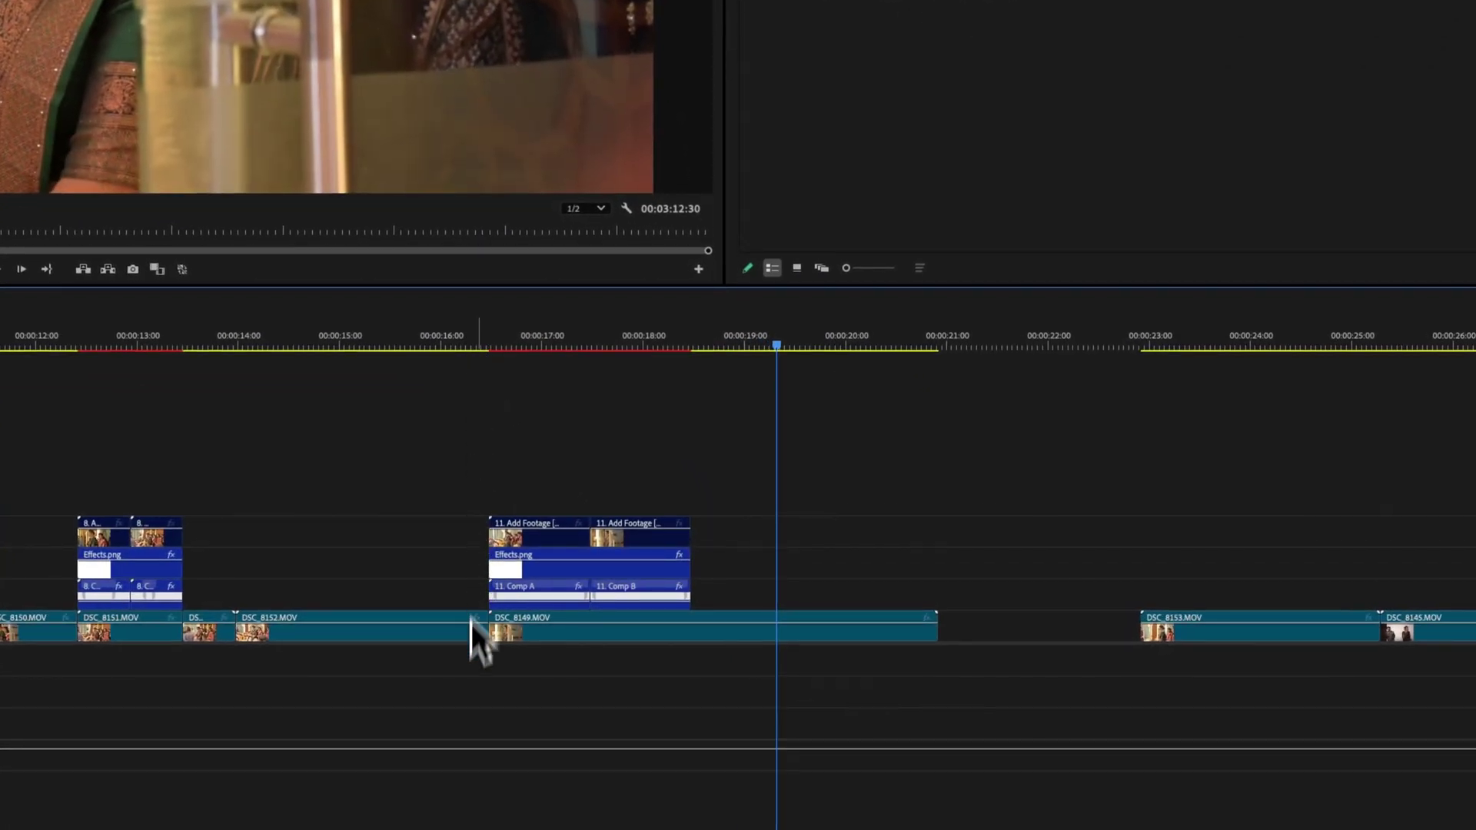
pyautogui.click(466, 679)
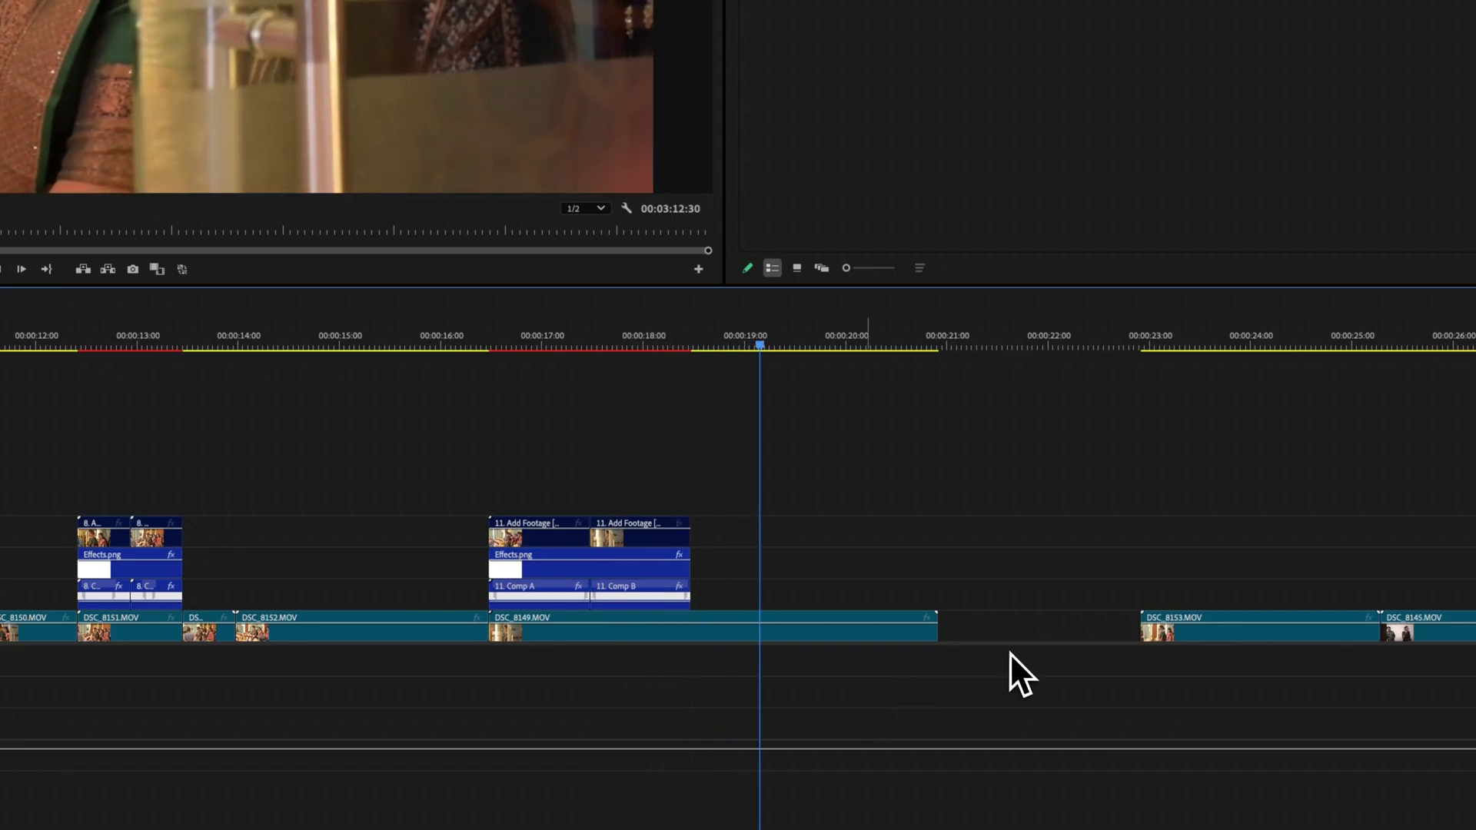
pyautogui.press('space')
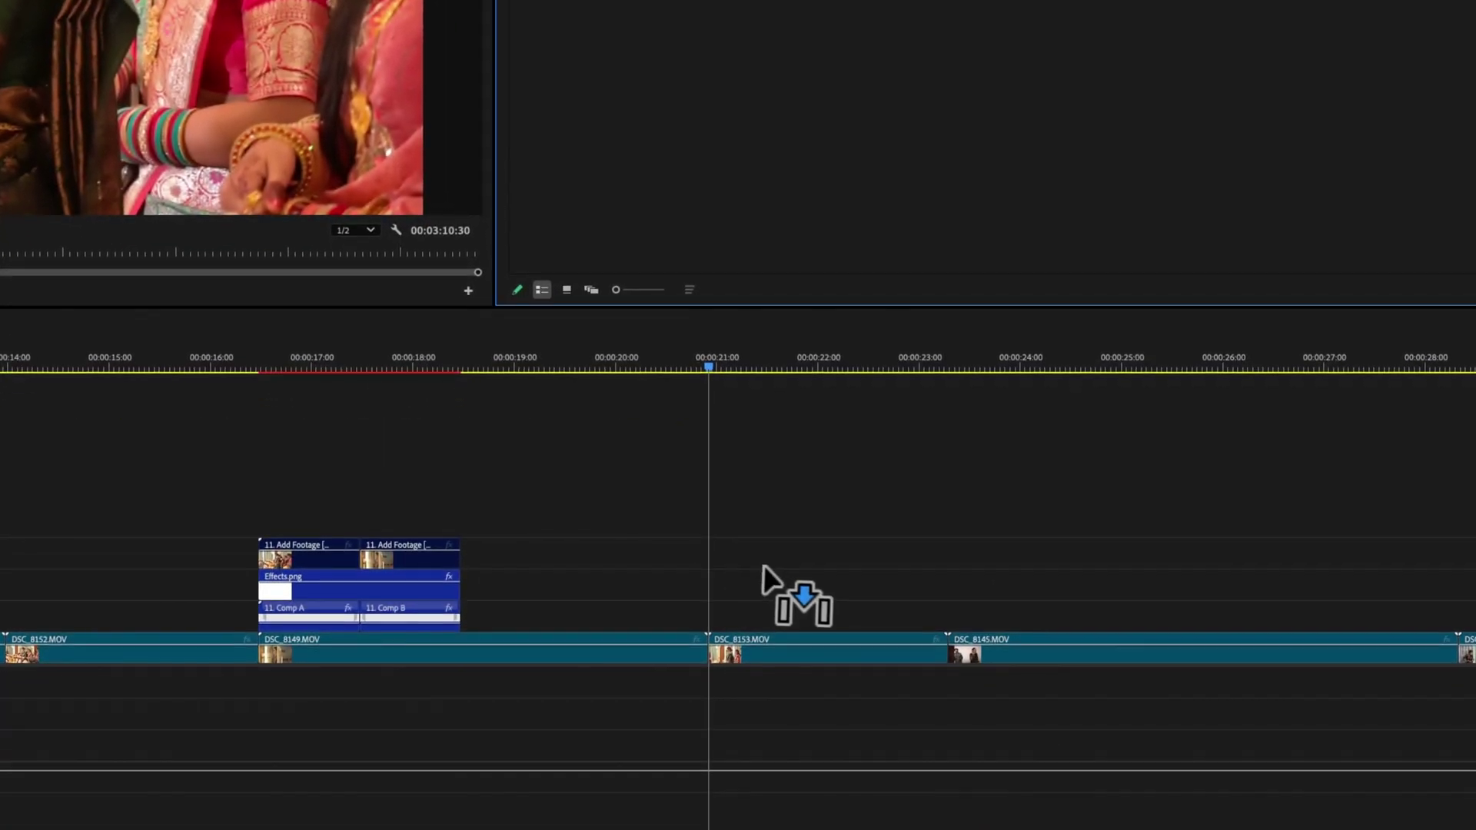
# Place the 18. Speed Ramp (2s) transition above the start of DSC_8153.MOV and split that clip at the transition's midpoint
pyautogui.moveTo(804, 599); pyautogui.dragTo(809, 612)
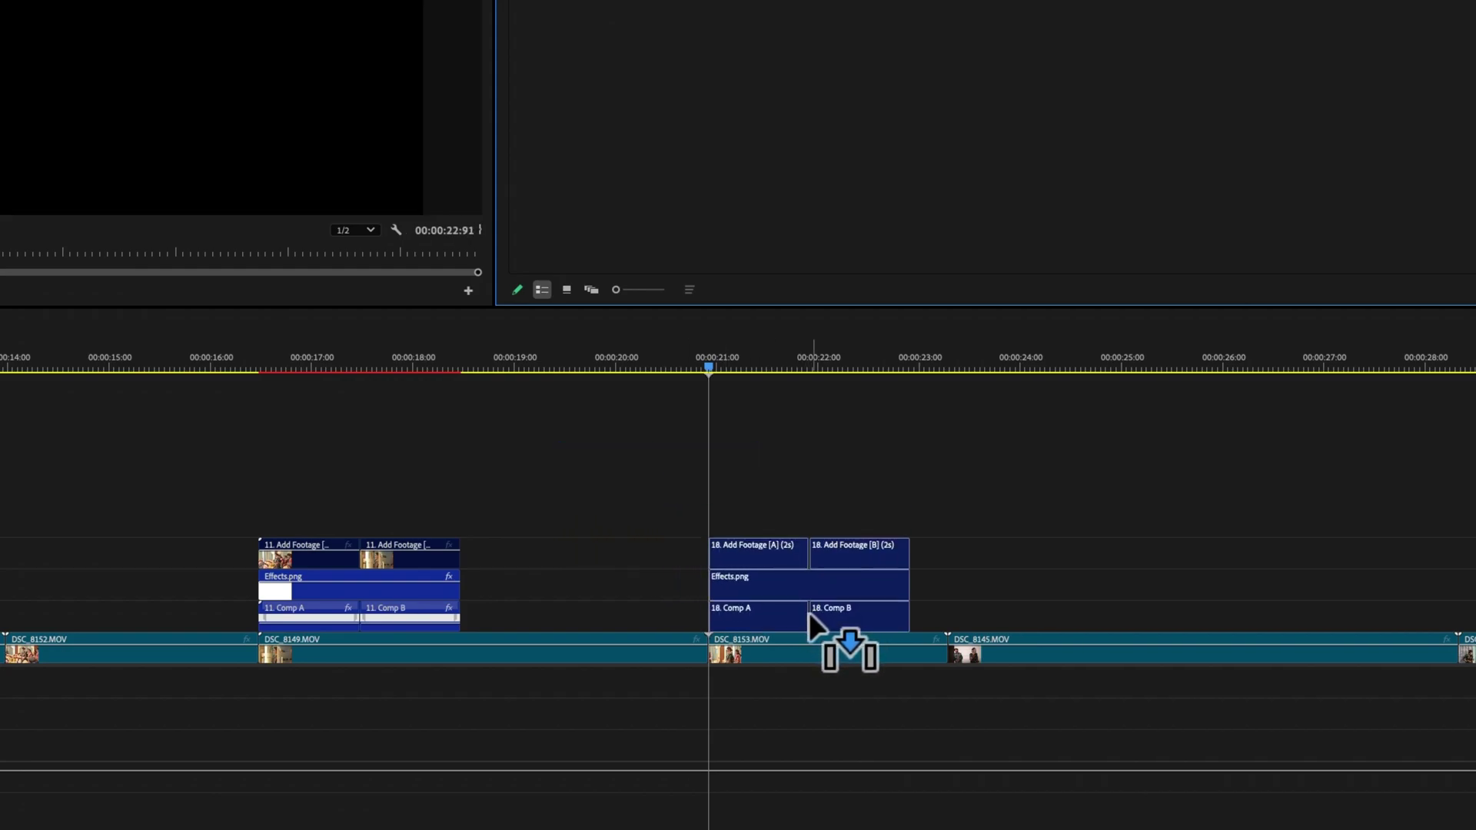
pyautogui.press('c')
pyautogui.click(809, 653)
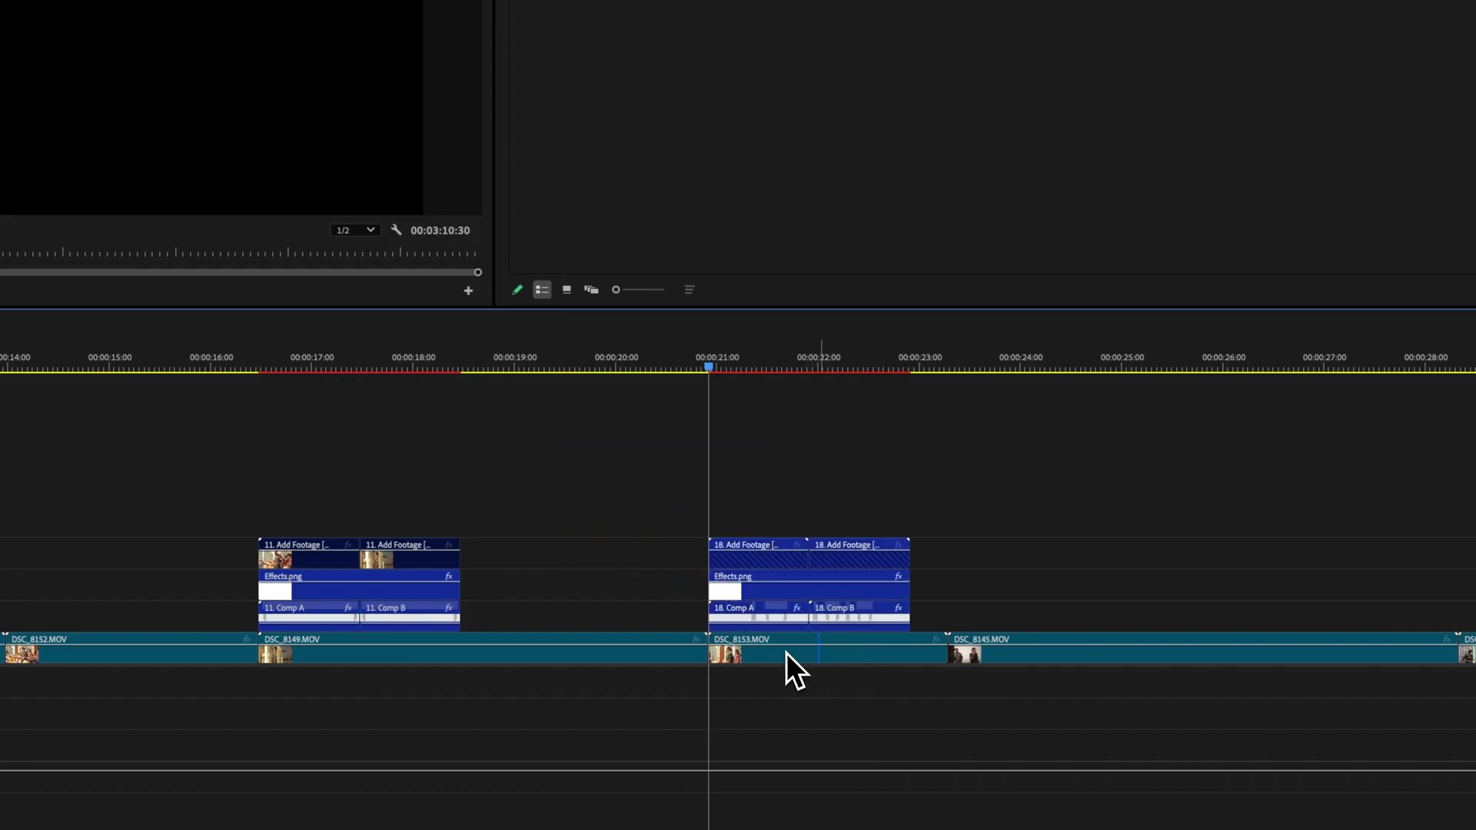
# Copy the first DSC_8153.MOV part into the nested sequence 18. Add Footage [A] (2s) and return to DSC_8124
pyautogui.press('v')
pyautogui.click(786, 652)
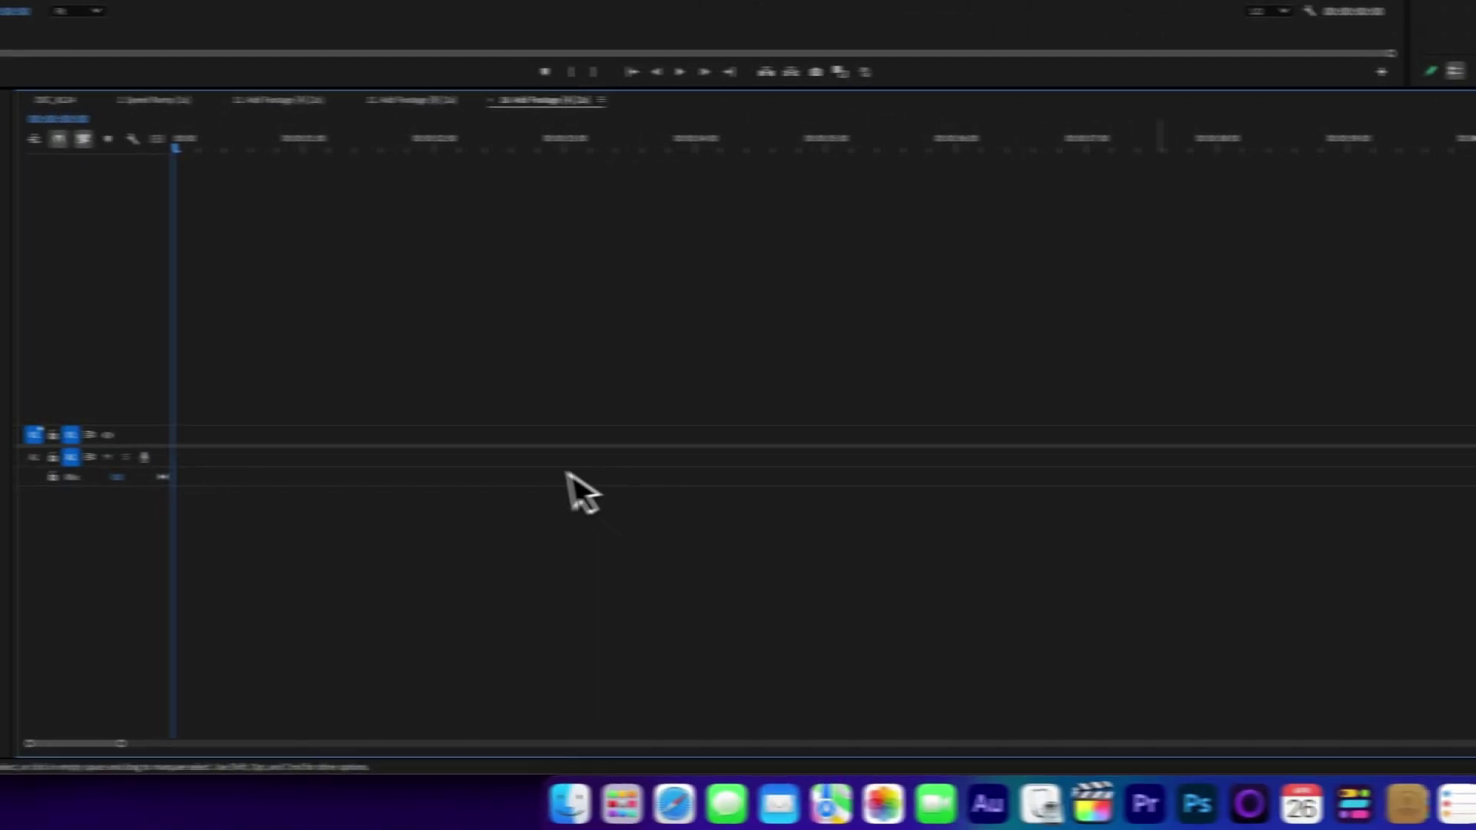
pyautogui.moveTo(250, 431); pyautogui.dragTo(250, 431)
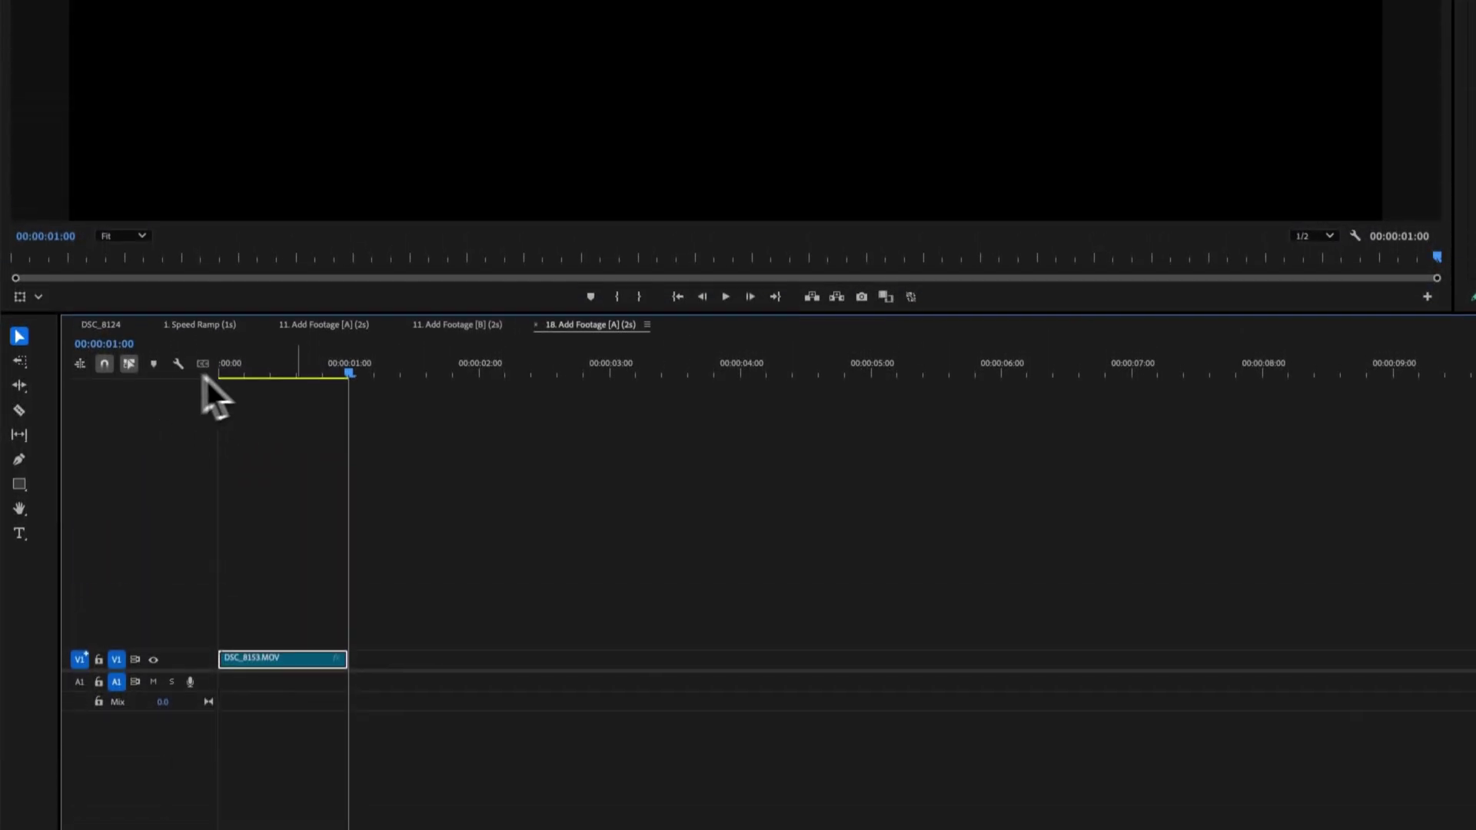
pyautogui.press('Home')
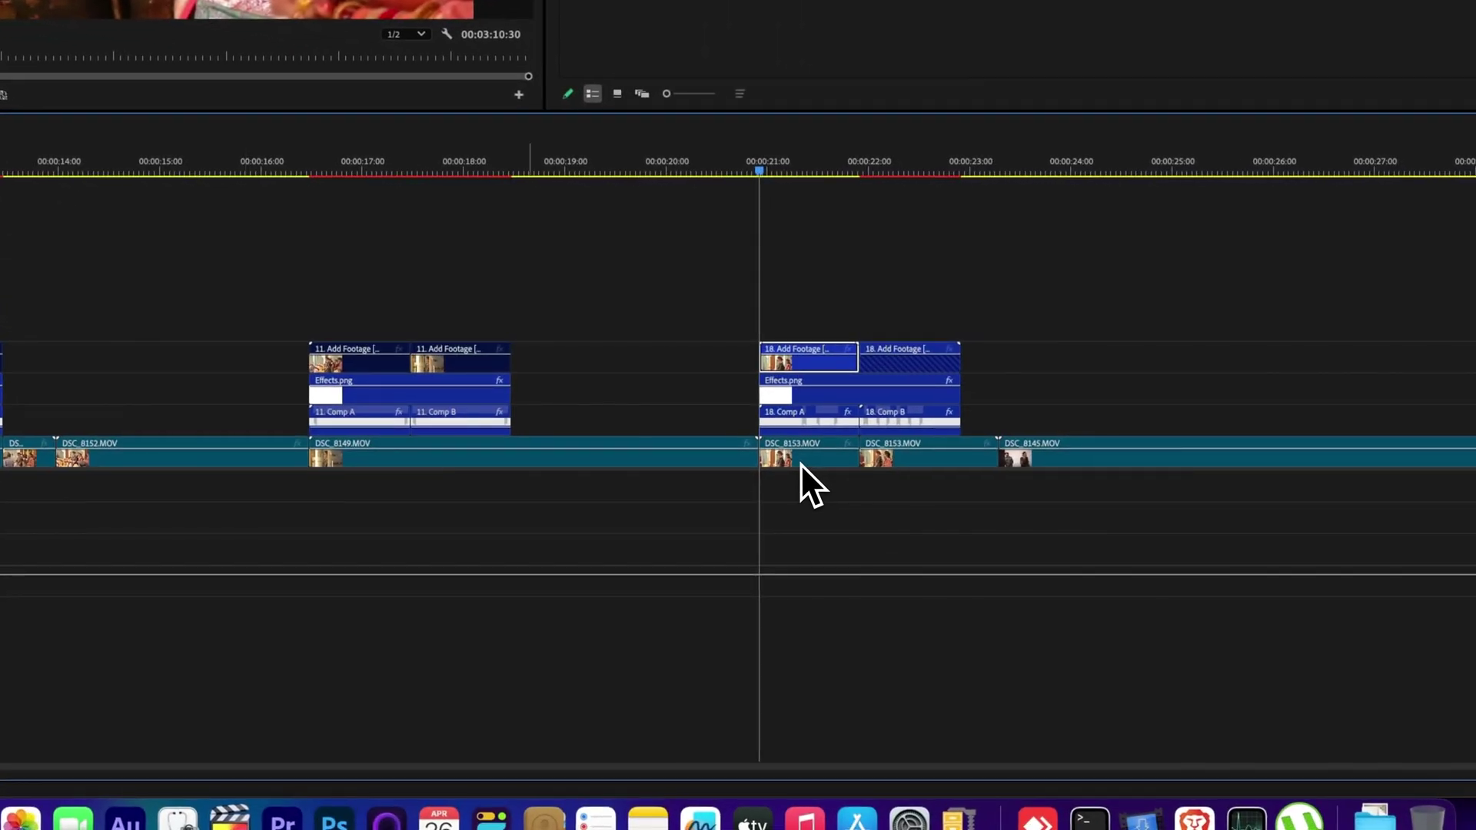
# Replace the DSC_8153.MOV parts beneath the 18. Speed Ramp transition with DSC_8145.MOV, split at the transition's end
pyautogui.click(830, 458)
pyautogui.press('Delete')
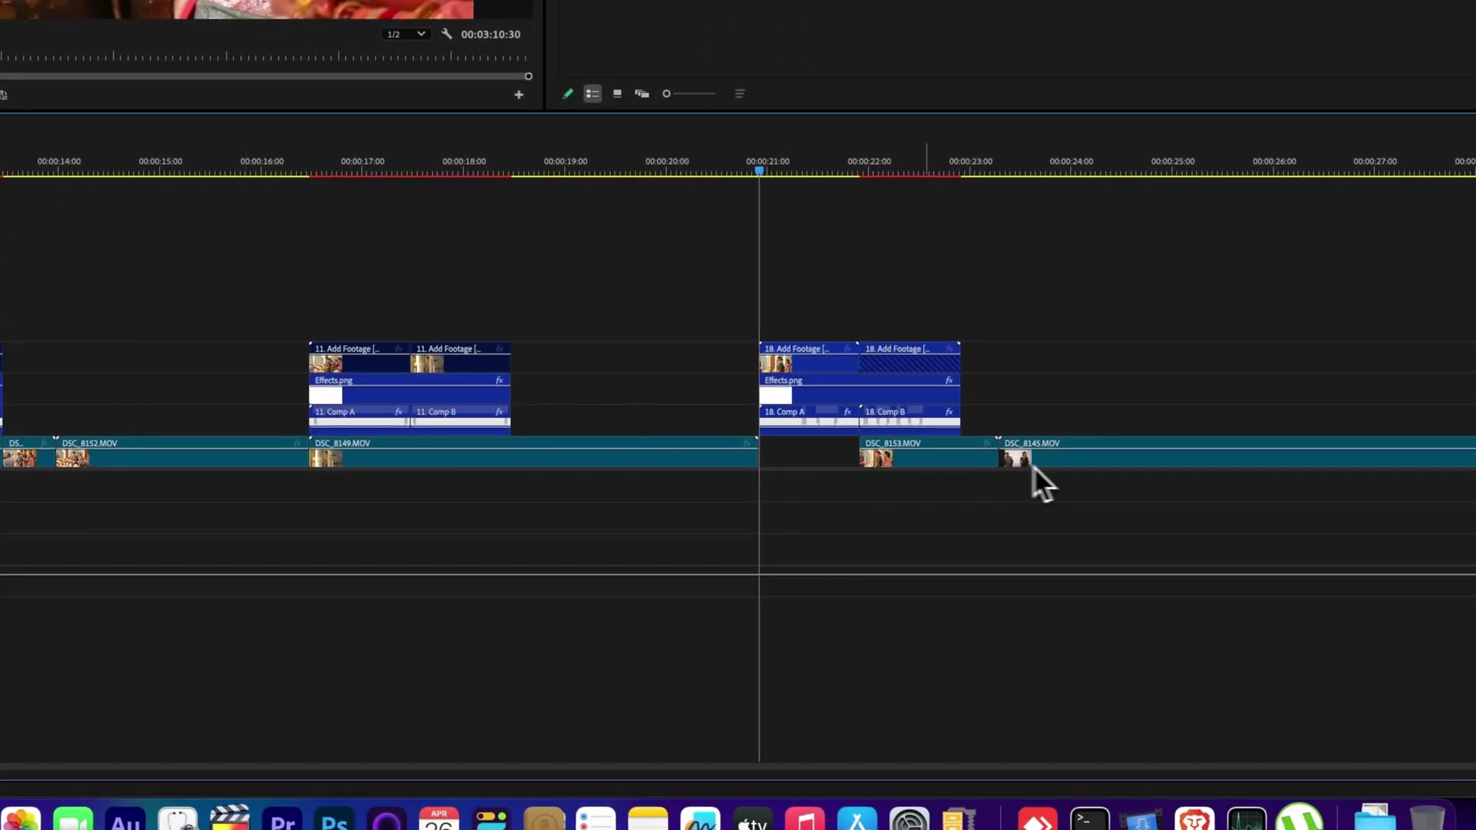
pyautogui.moveTo(946, 460); pyautogui.dragTo(912, 463)
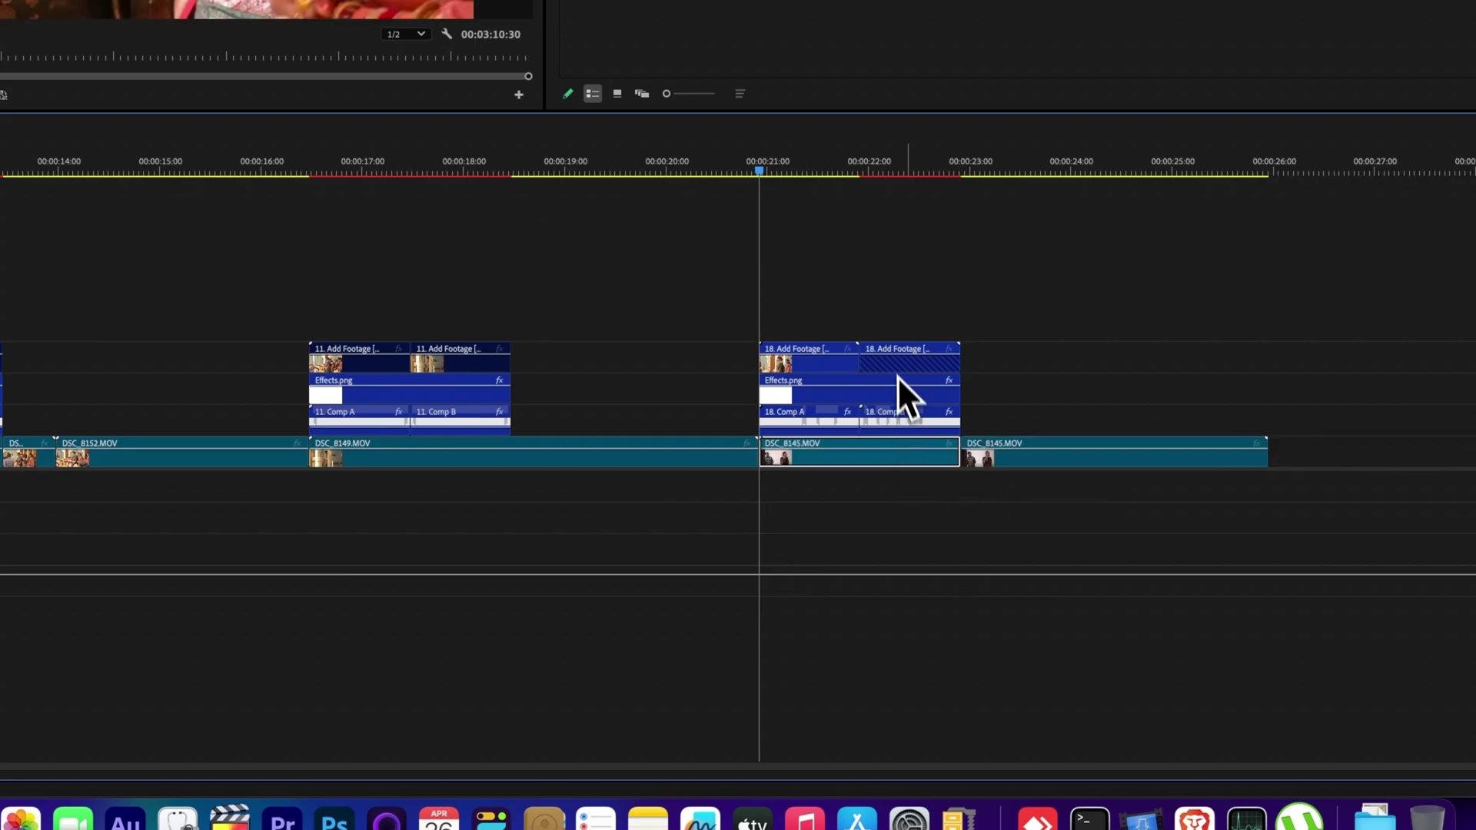
# Paste the DSC_8145.MOV part beneath the transition into the nested sequence 18. Add Footage [B] (2s) and return to DSC_8124
pyautogui.doubleClick(903, 358)
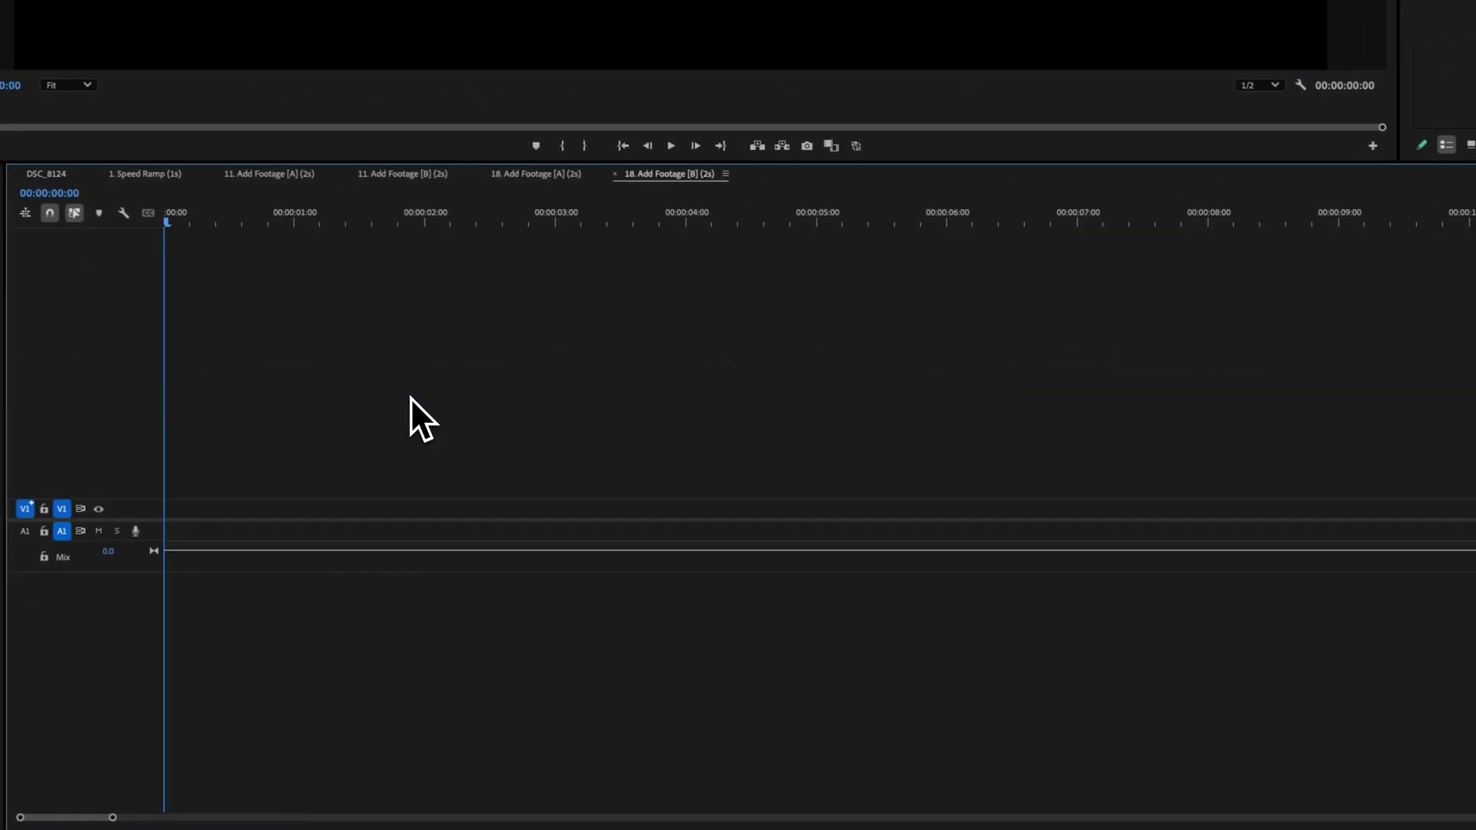
pyautogui.moveTo(287, 493); pyautogui.dragTo(188, 434)
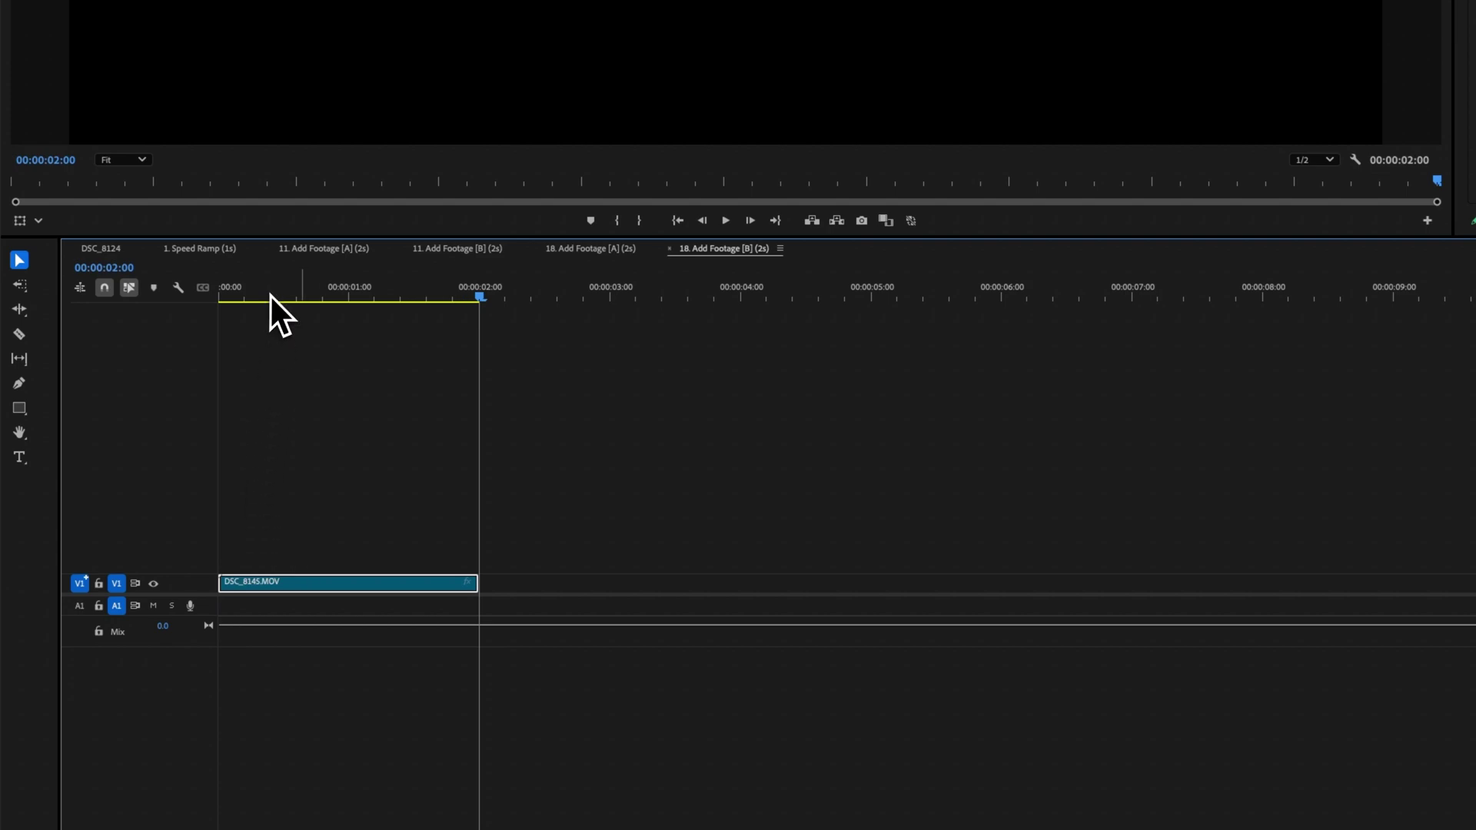
pyautogui.moveTo(281, 316); pyautogui.dragTo(46, 303)
pyautogui.press('Home')
pyautogui.click(116, 248)
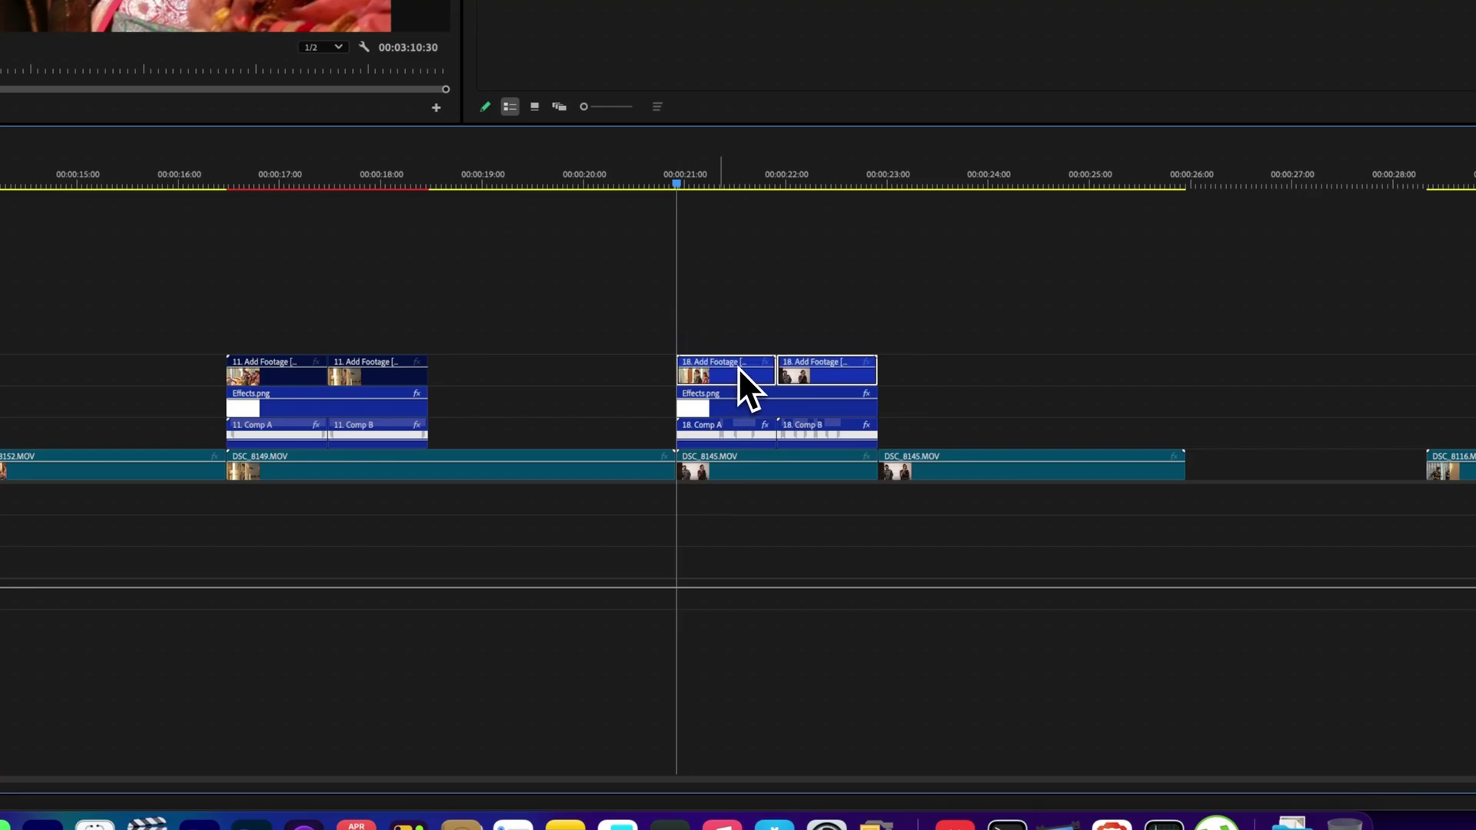
# Disable the 18. Add Footage [A] and [B] clips above the 18. Speed Ramp transition
pyautogui.rightClick(723, 373)
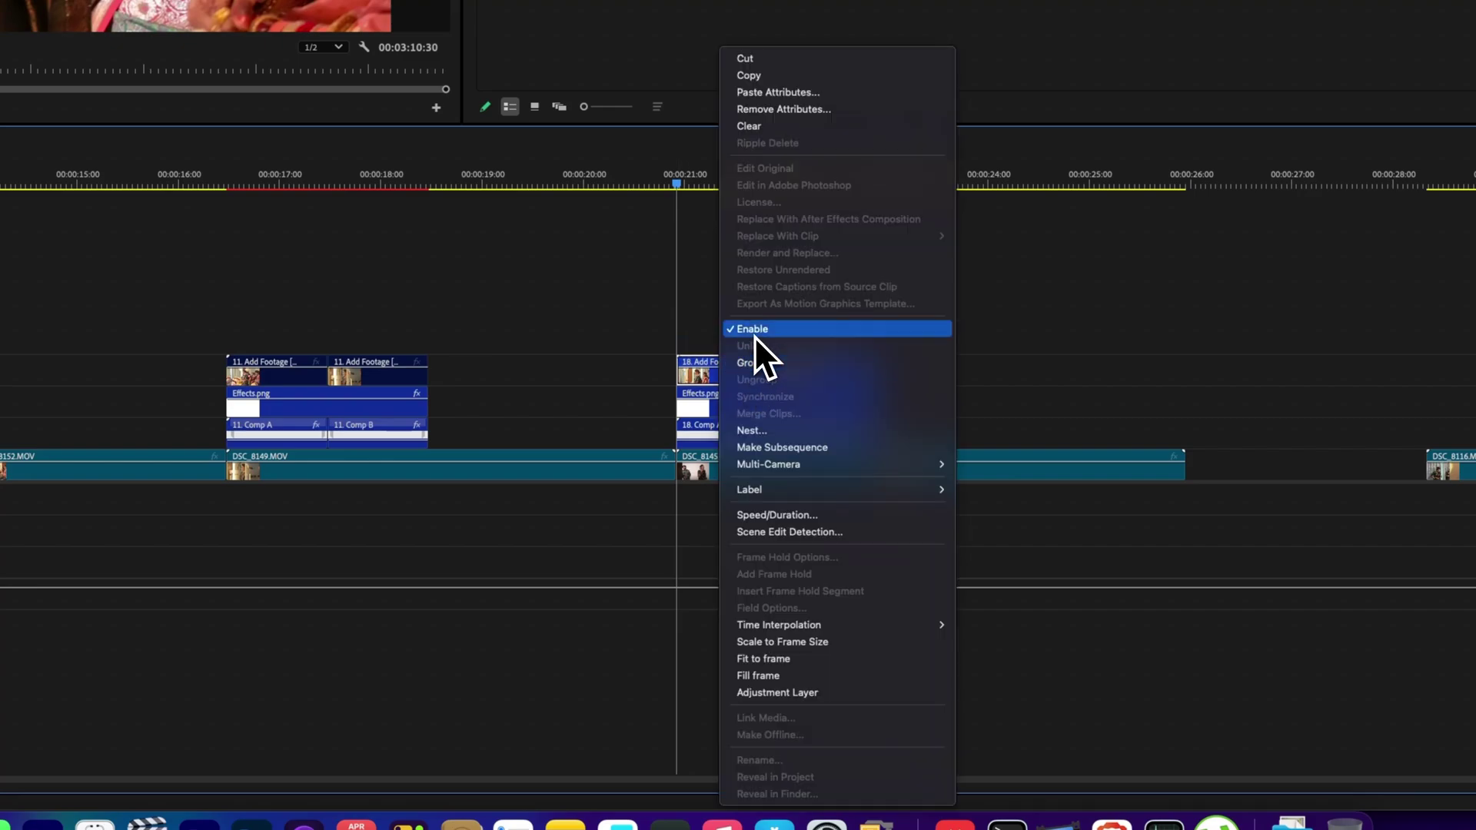
pyautogui.click(754, 336)
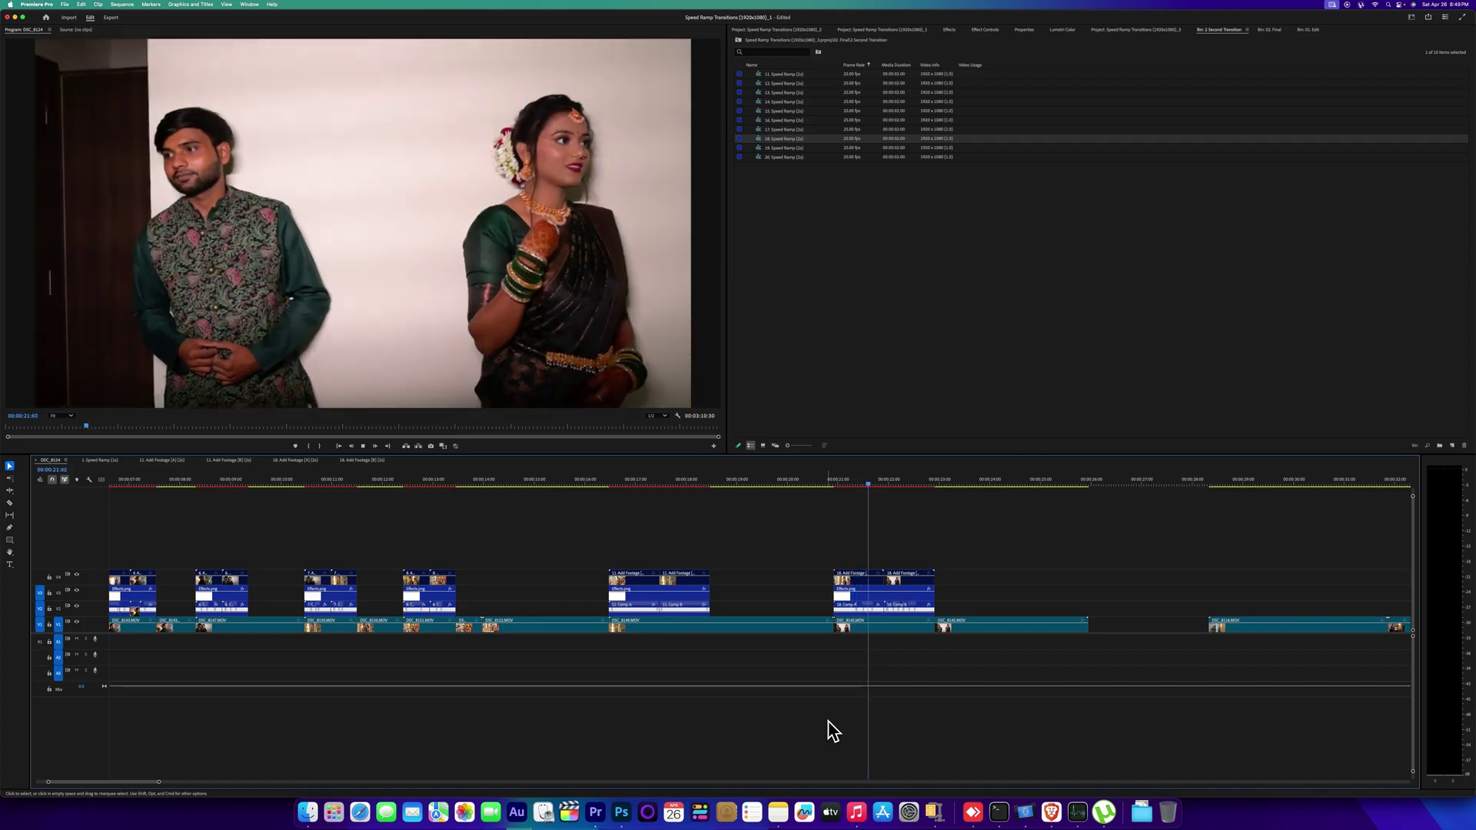
# Play back the 18. Speed Ramp transition and the DSC_8124 sequence from its start to review all transitions
pyautogui.press('space')
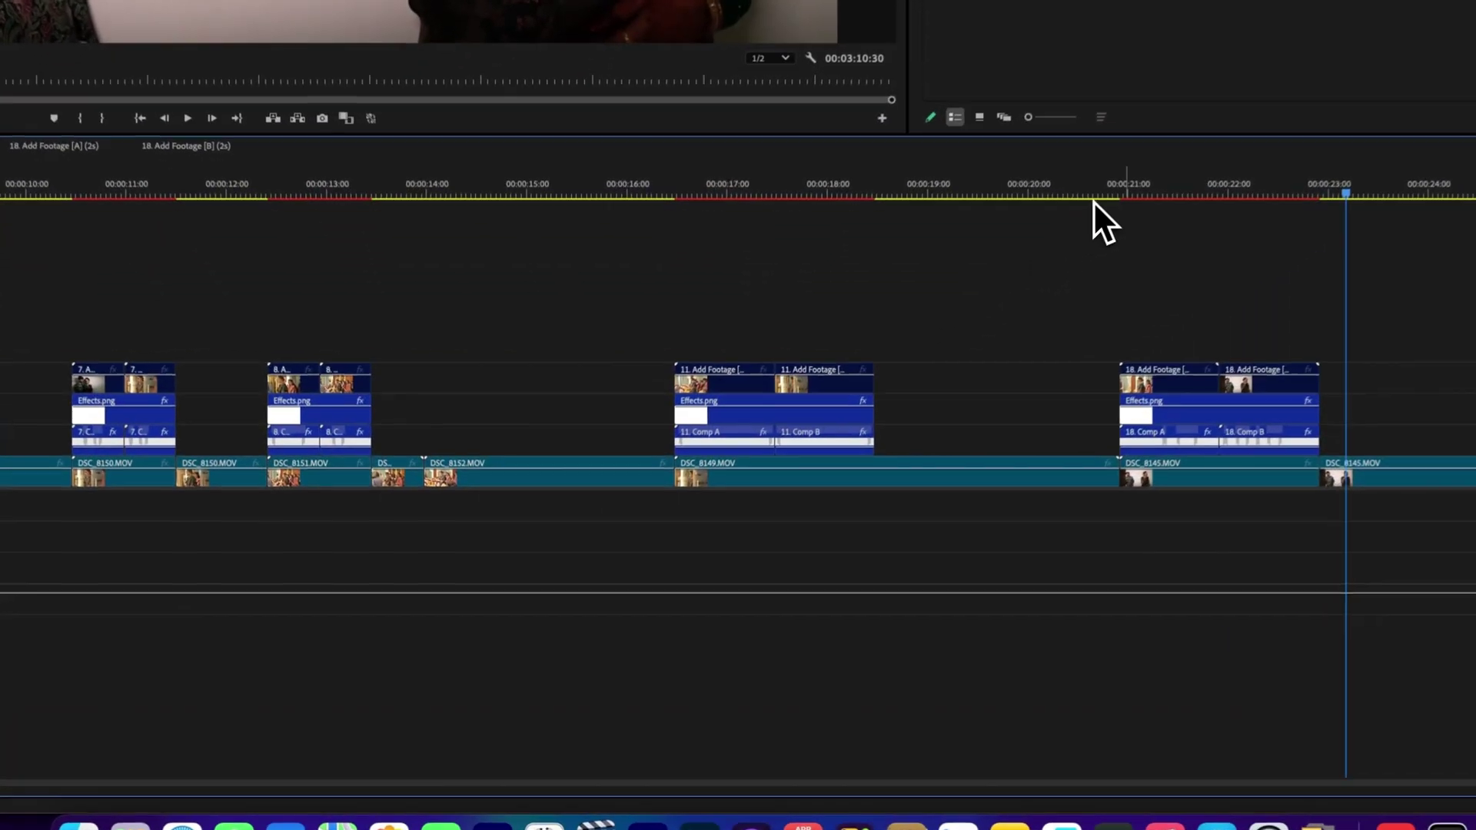
pyautogui.press('space')
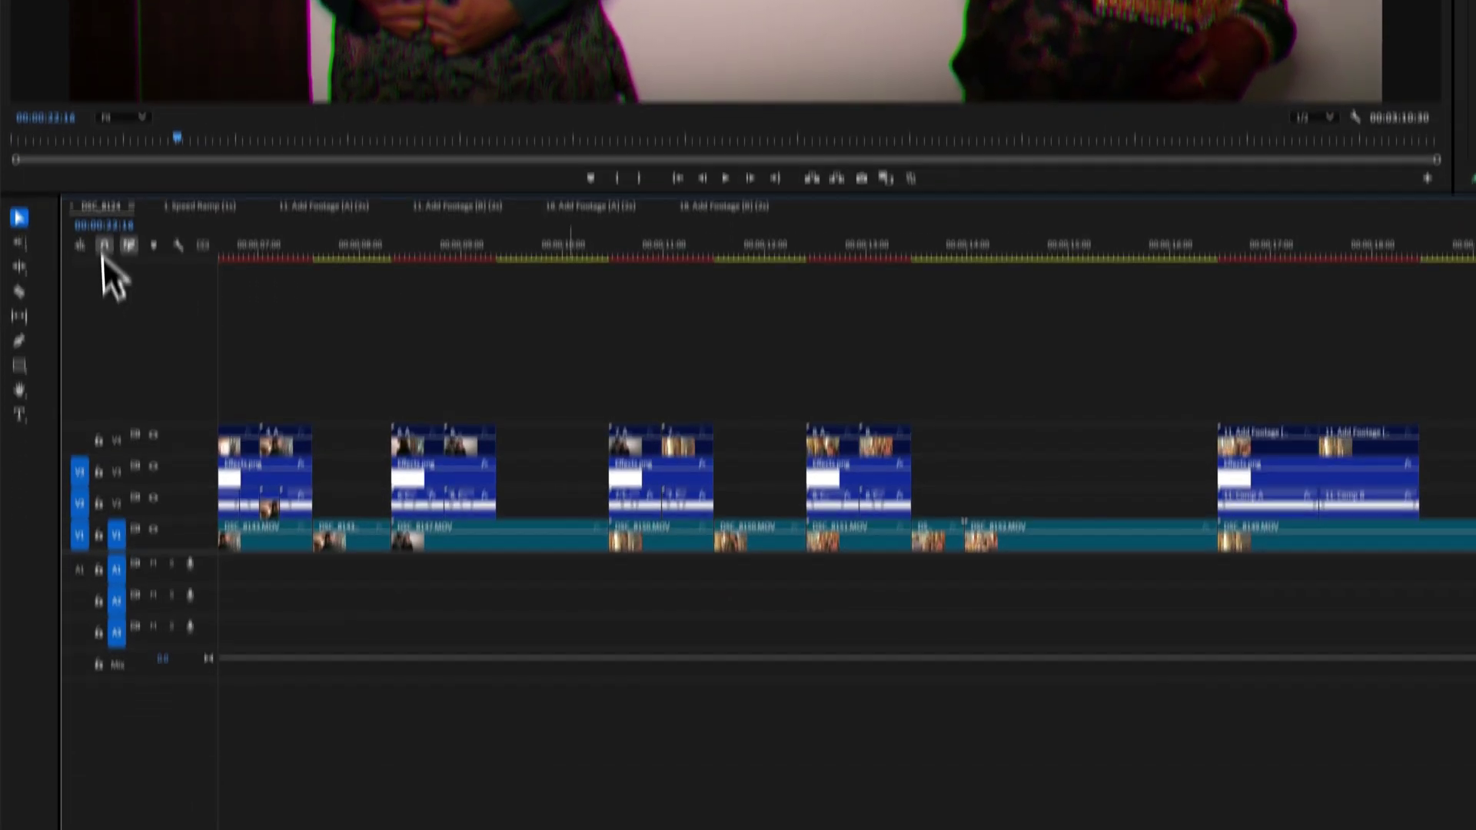
pyautogui.press('Home')
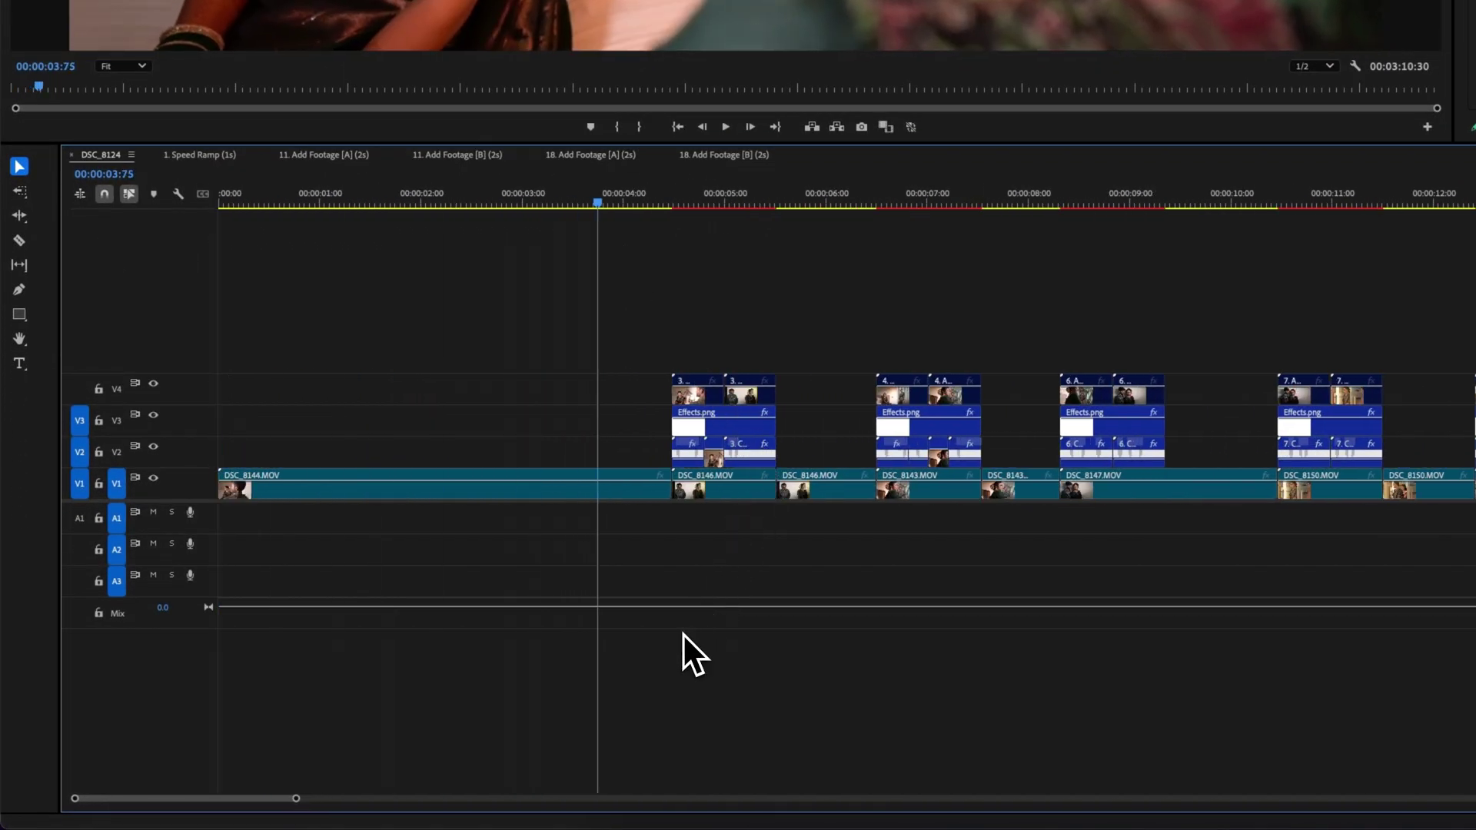
pyautogui.press('space')
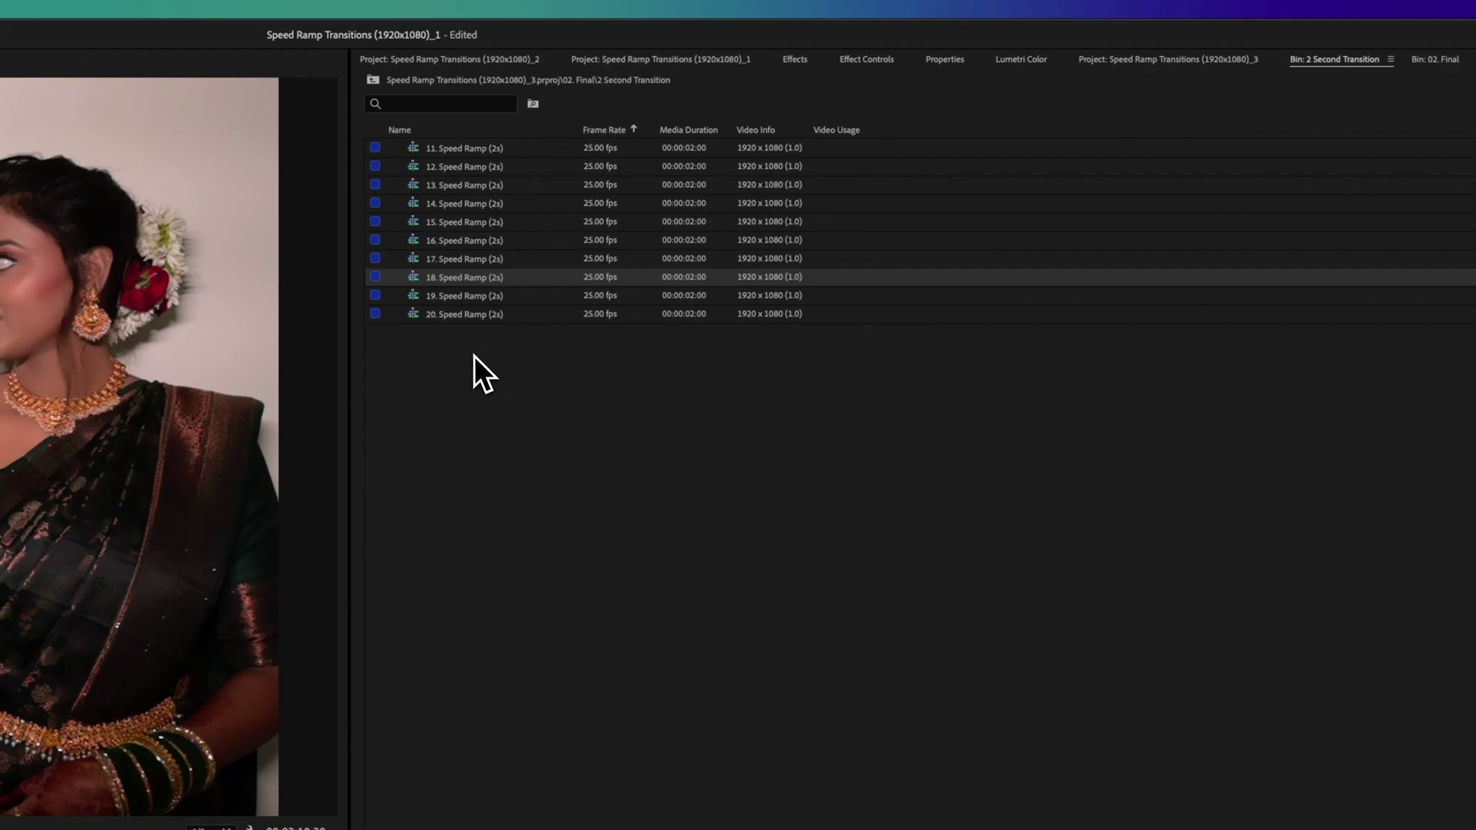
# Open the 1 Second Transition bin within 02. Final of the Speed Ramp Transitions (1920x1080)_3 project
pyautogui.click(484, 189)
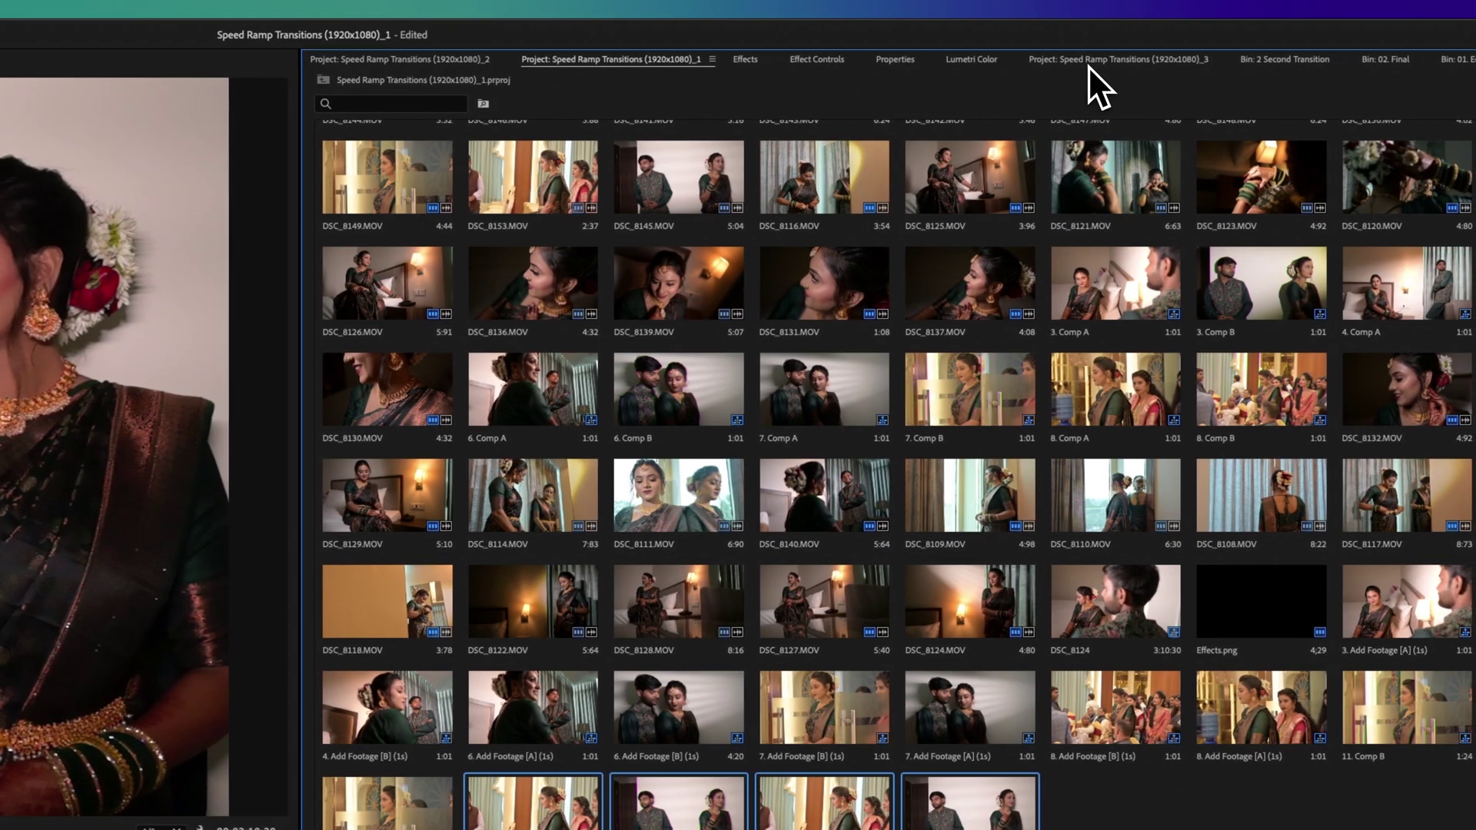
pyautogui.click(1168, 59)
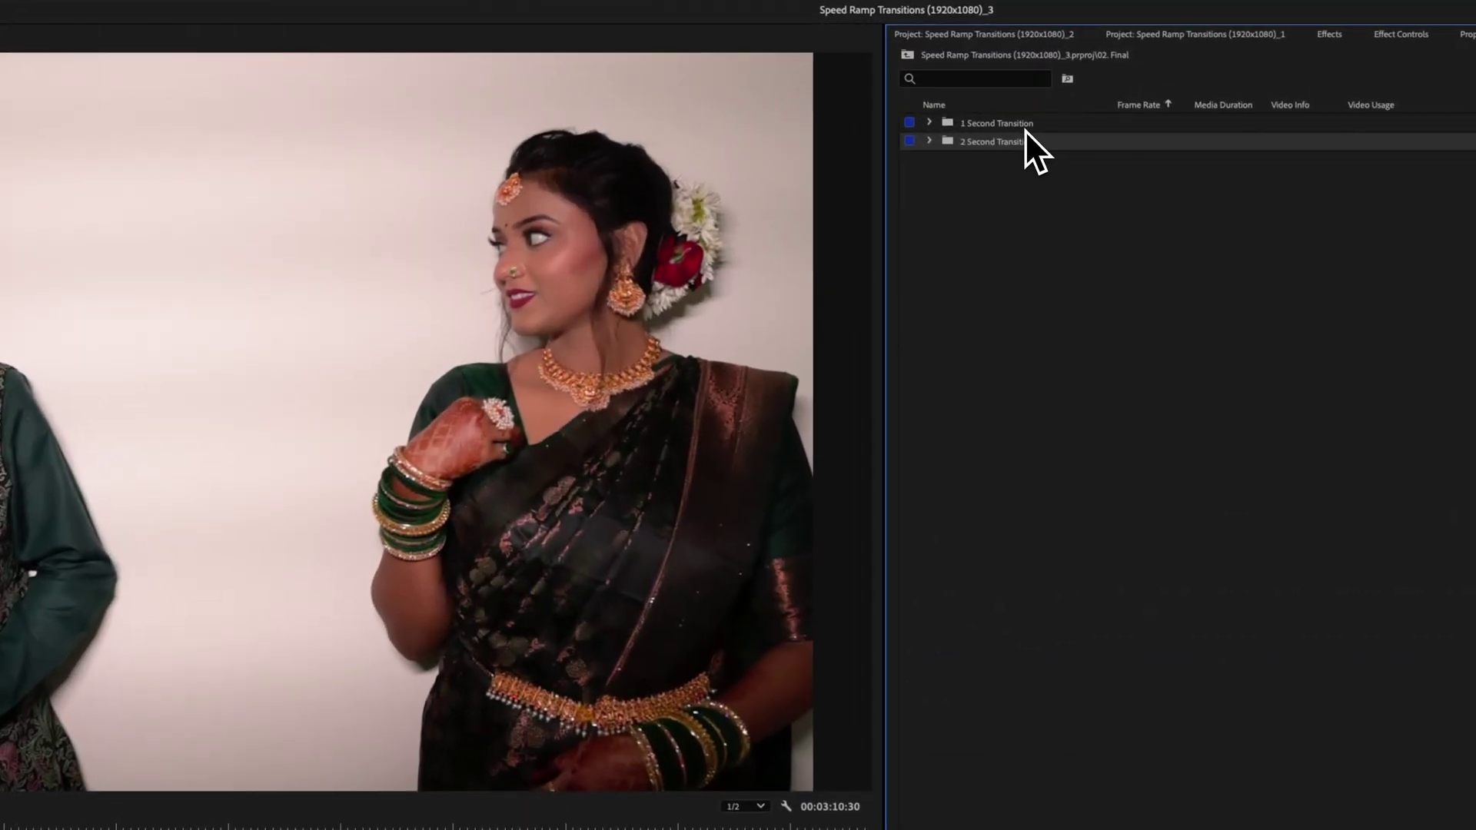
pyautogui.doubleClick(1025, 124)
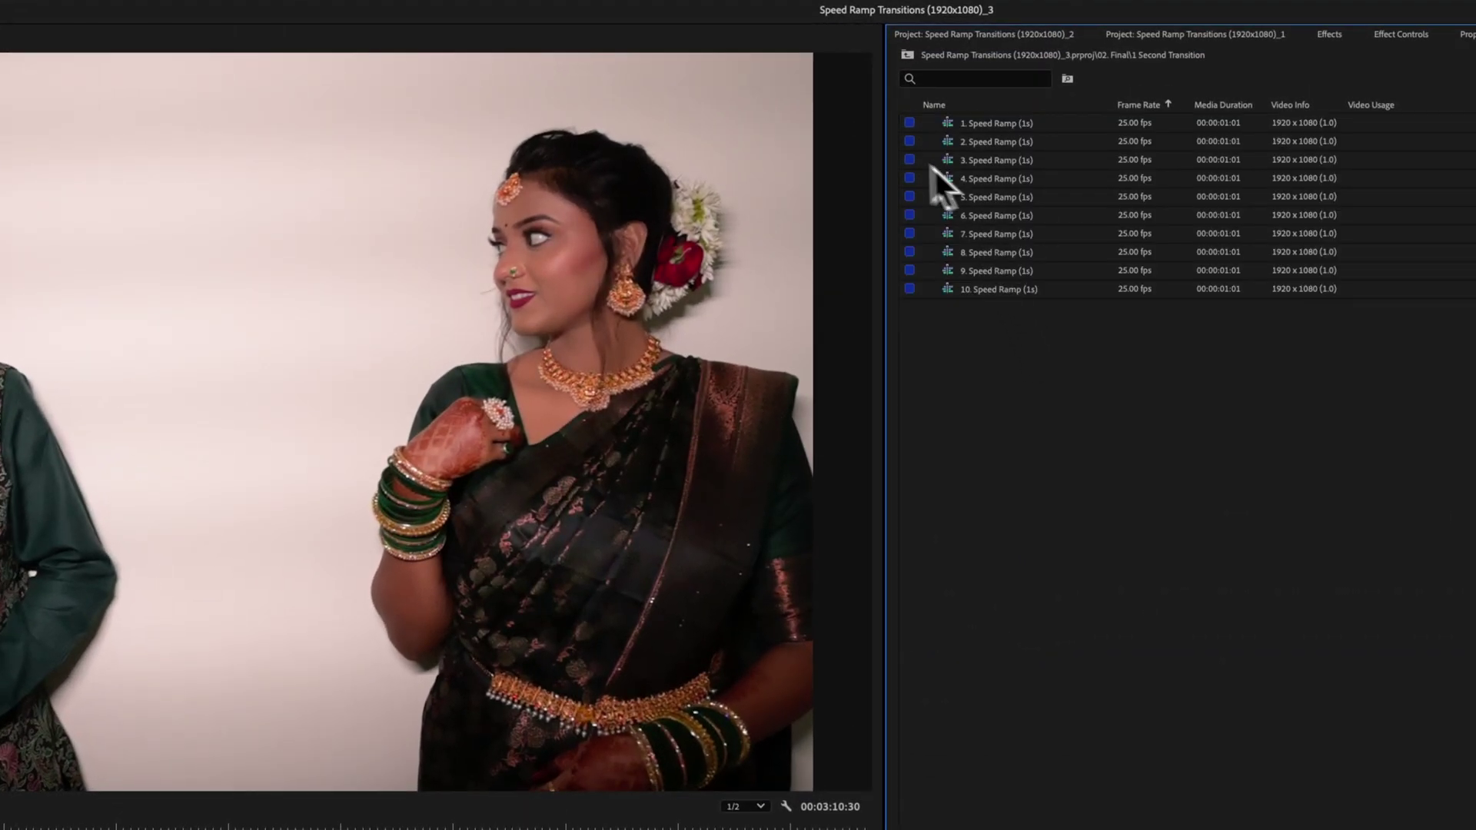